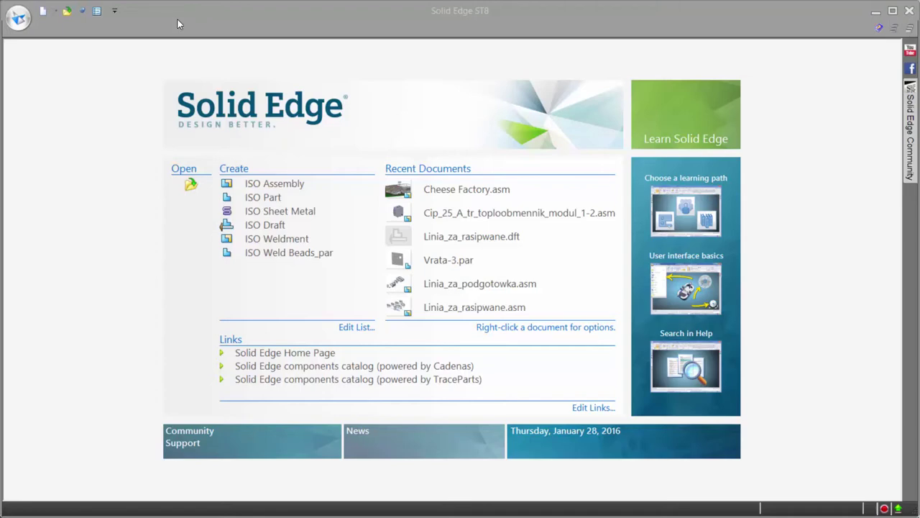
{"action": "left_click", "coordinate": [18, 17]}
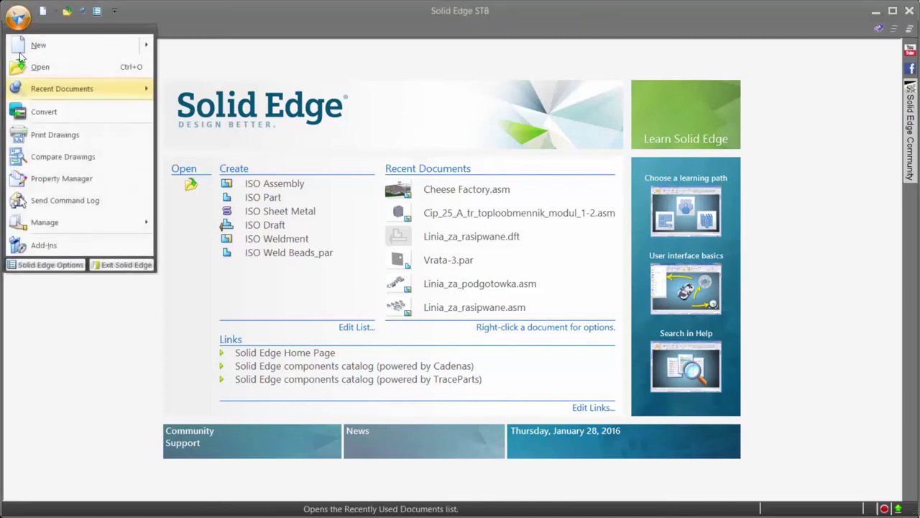
{"action": "left_click", "coordinate": [43, 266]}
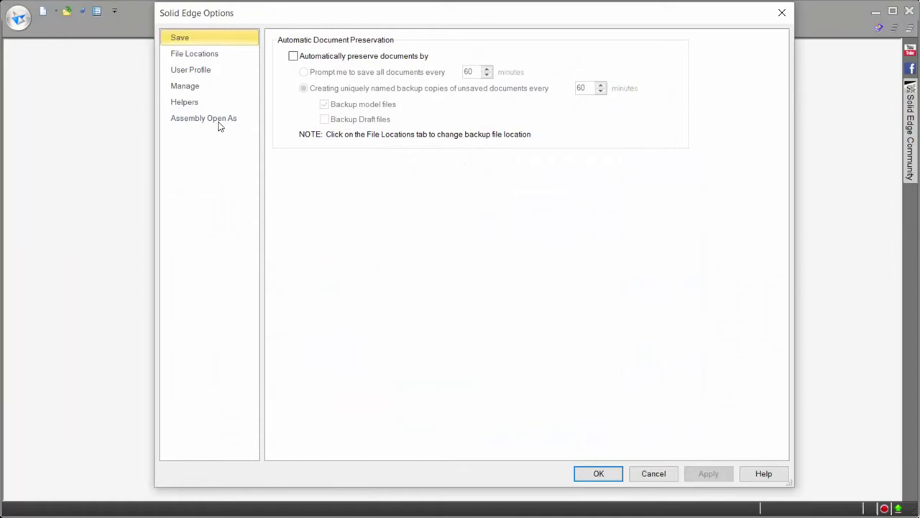
{"action": "left_click", "coordinate": [220, 121]}
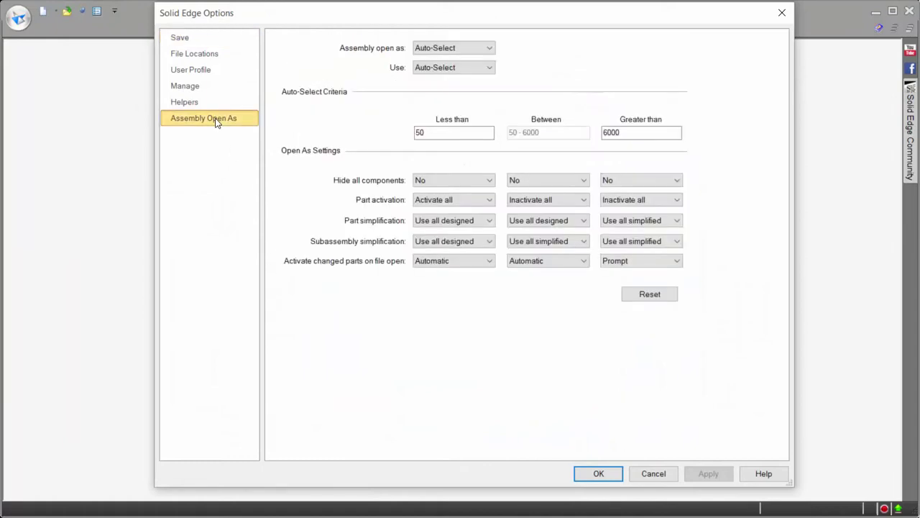
{"action": "left_click", "coordinate": [490, 47]}
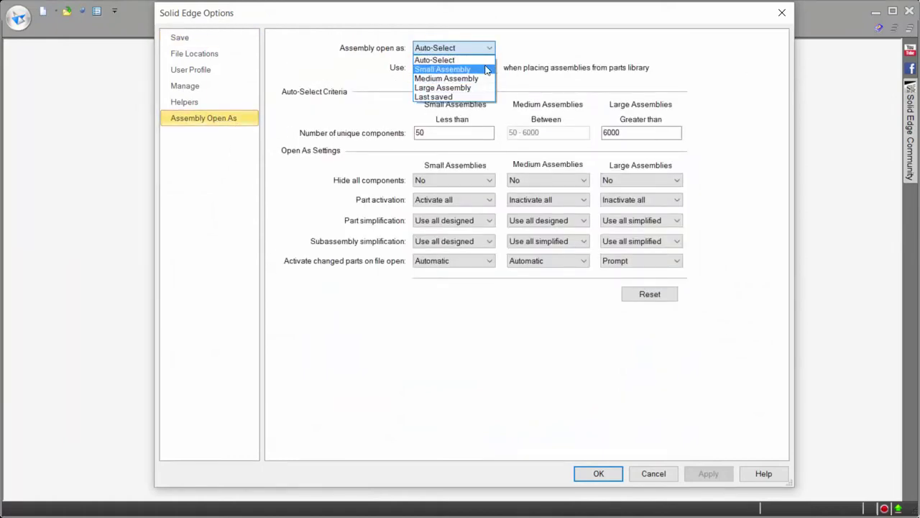
{"action": "left_click", "coordinate": [539, 50]}
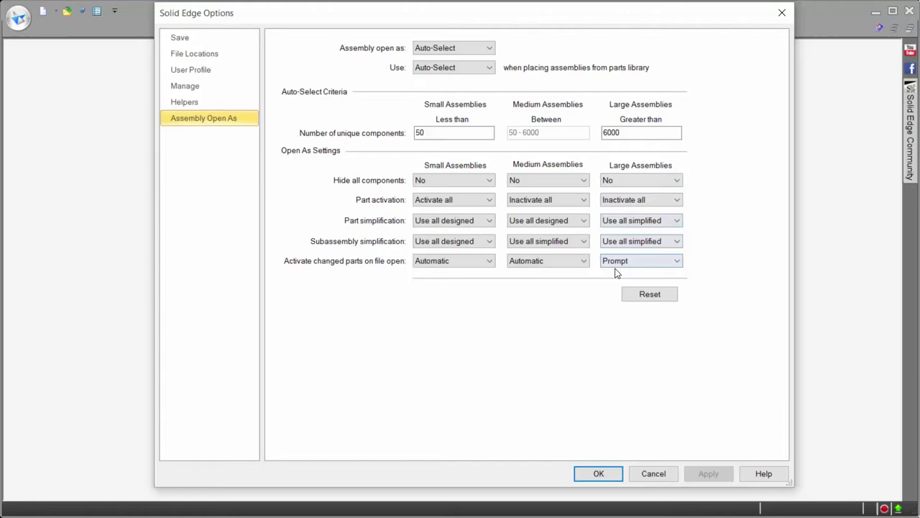
{"action": "left_click", "coordinate": [600, 473]}
- Open Cheese Factory.asm from the Donido Plant folder, filtered to Top Level Assembly documents
{"action": "left_click", "coordinate": [190, 184]}
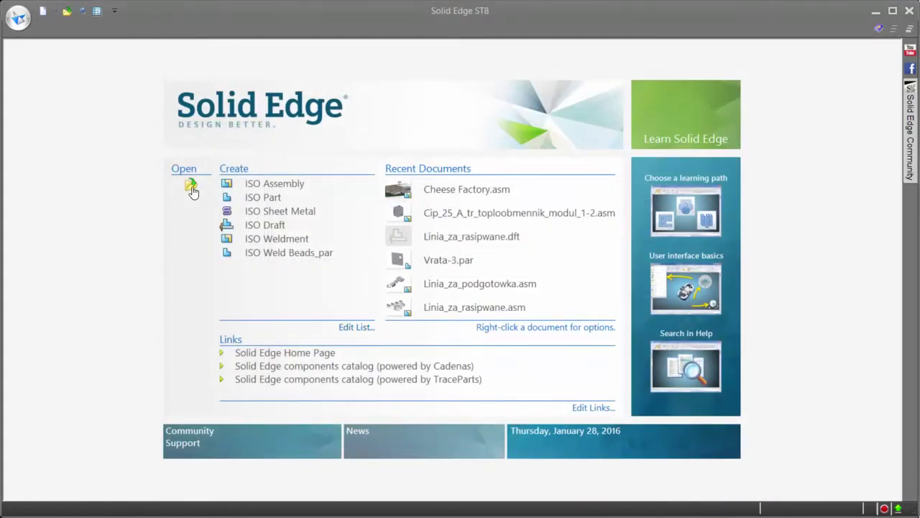
{"action": "double_click", "coordinate": [292, 108]}
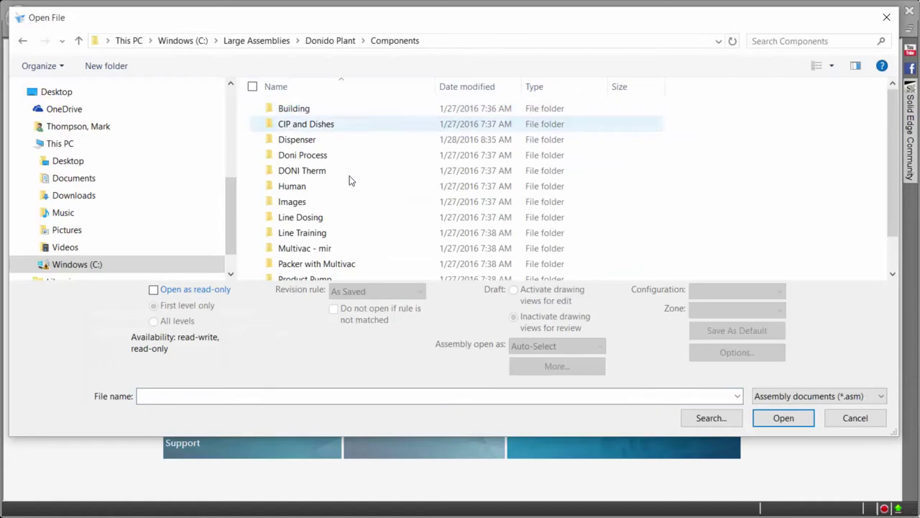
{"action": "double_click", "coordinate": [305, 248]}
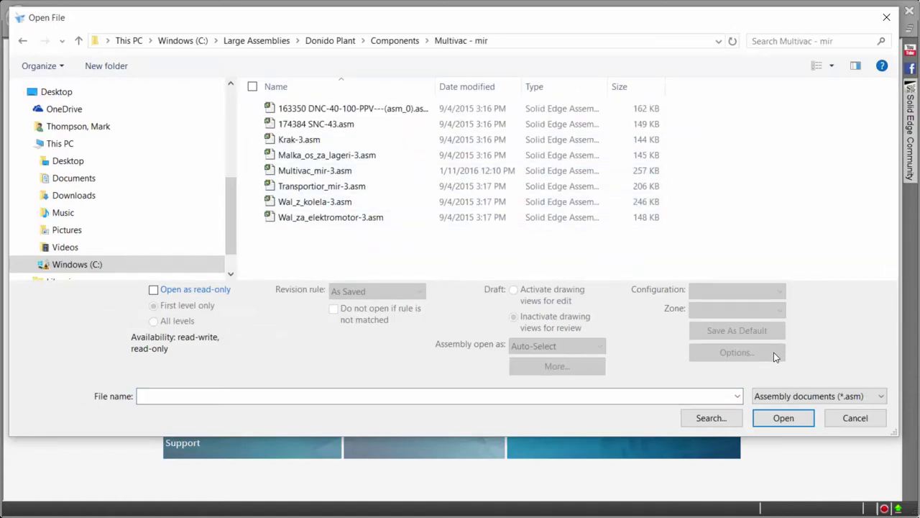
{"action": "left_click", "coordinate": [822, 397]}
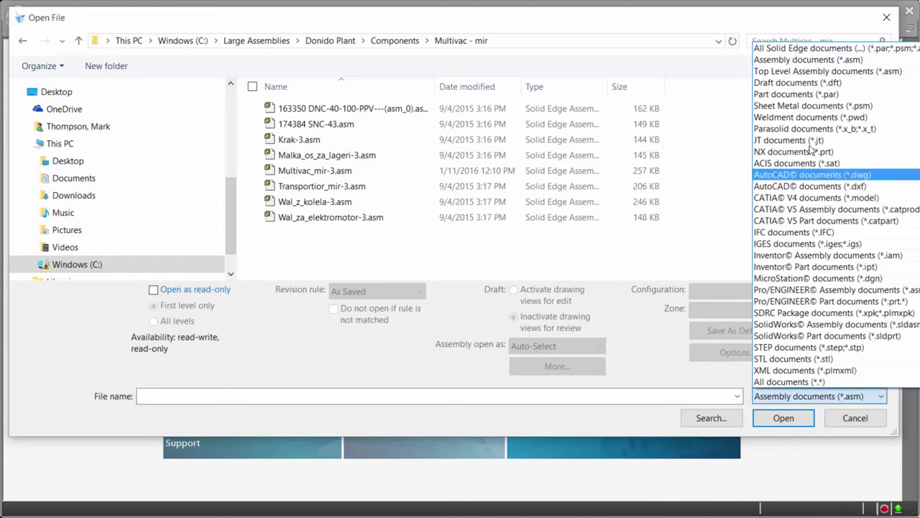
{"action": "left_click", "coordinate": [818, 71]}
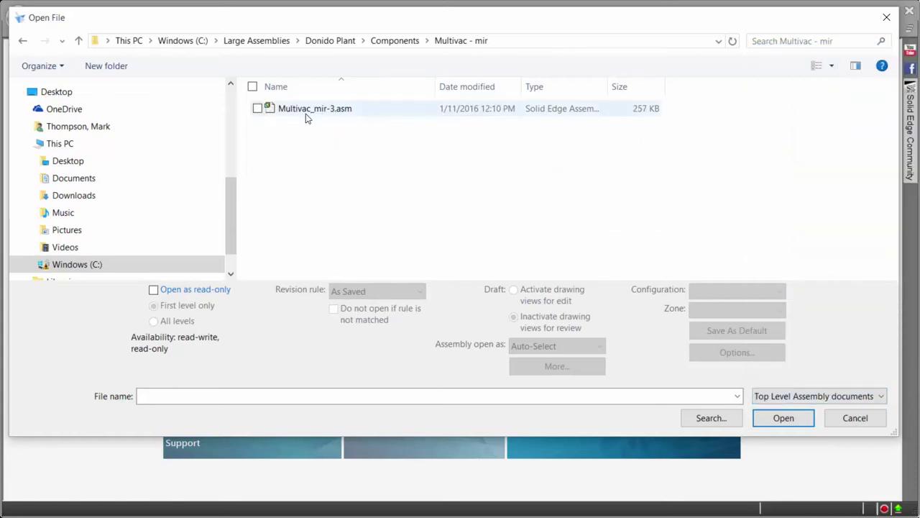
{"action": "left_click", "coordinate": [342, 42]}
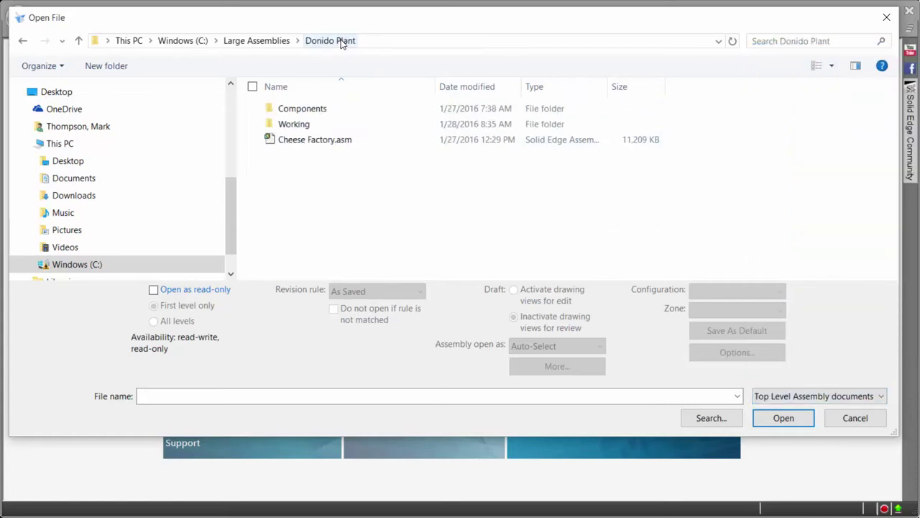
{"action": "left_click", "coordinate": [311, 141]}
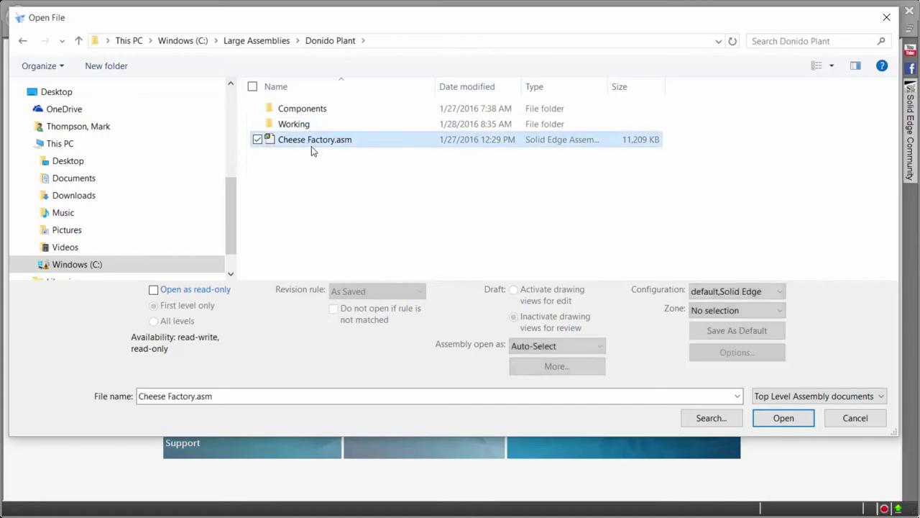
{"action": "left_click", "coordinate": [790, 420]}
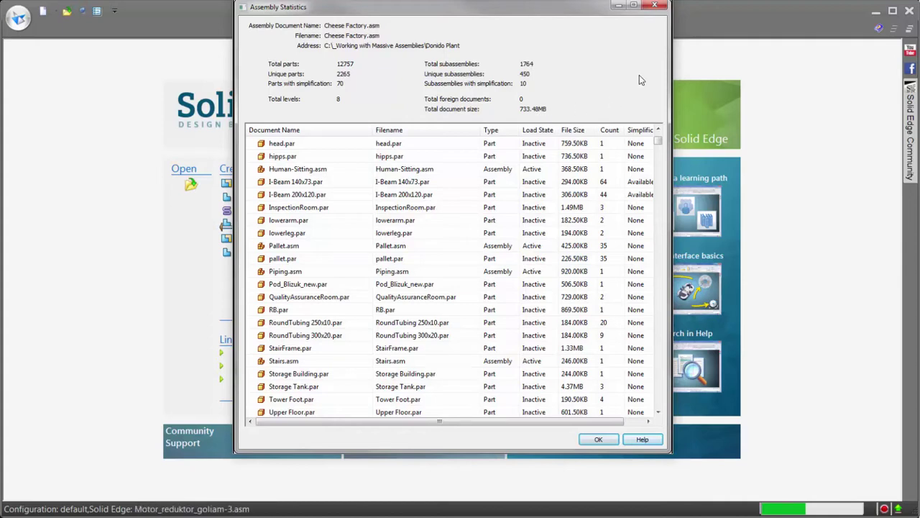
- Dismiss the Assembly Statistics summary (12757 parts, 733.48MB) once the factory has loaded
{"action": "key", "text": "Return"}
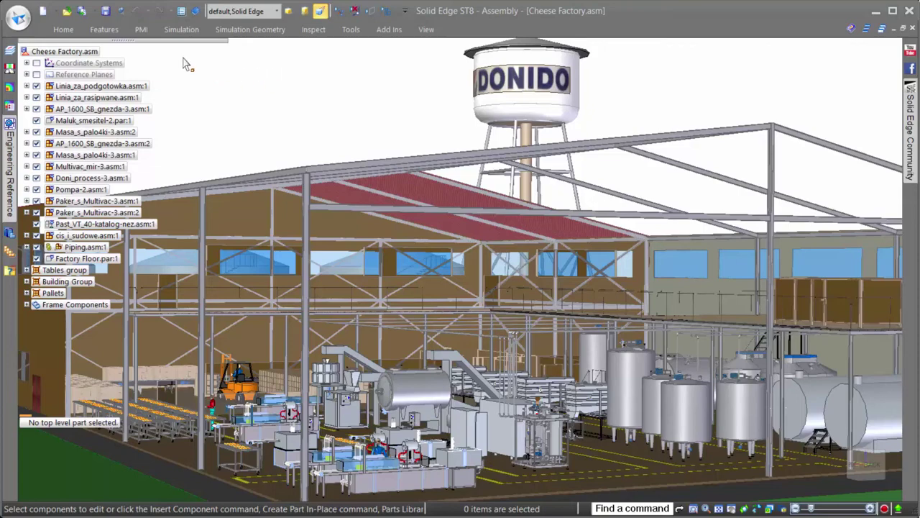
- Use Select Small Parts with part size 2 and 'Smaller and equal to' to select 3504 parts
{"action": "left_click", "coordinate": [65, 31]}
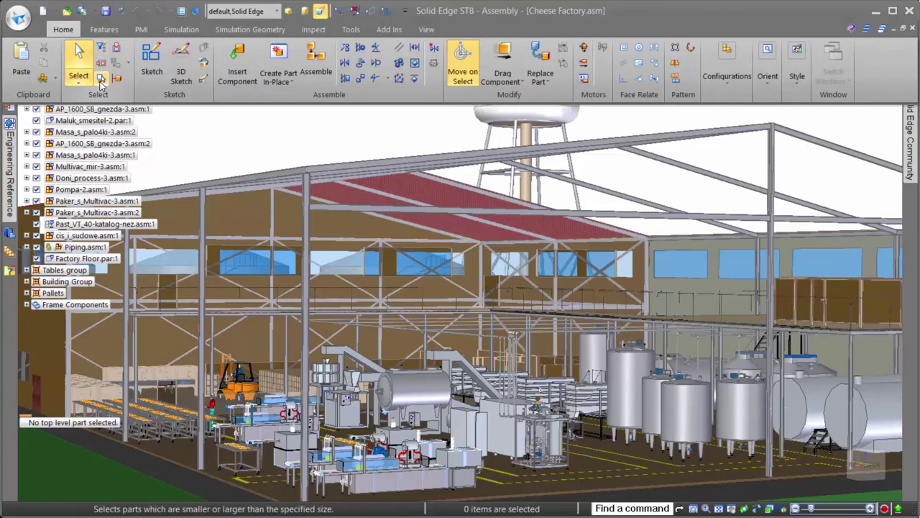
{"action": "left_click", "coordinate": [242, 131]}
{"action": "key", "text": "ctrl+shift+s"}
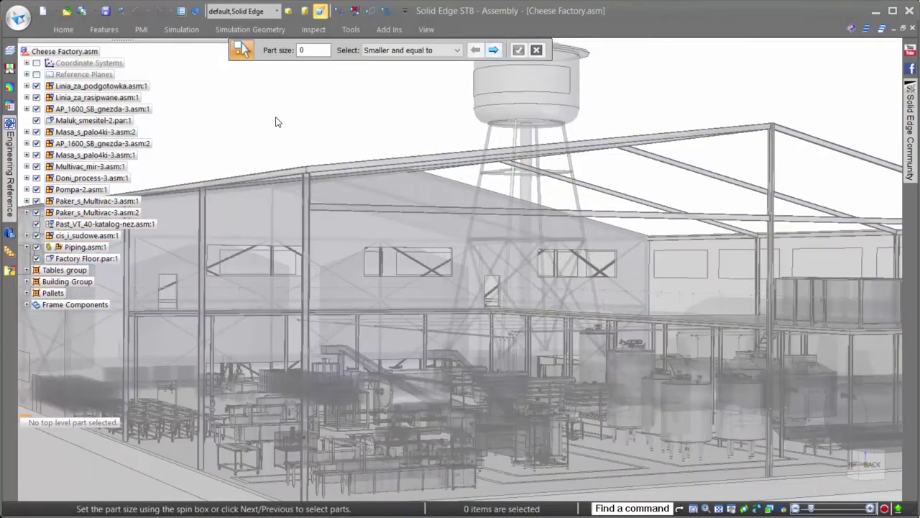
{"action": "left_click", "coordinate": [494, 51]}
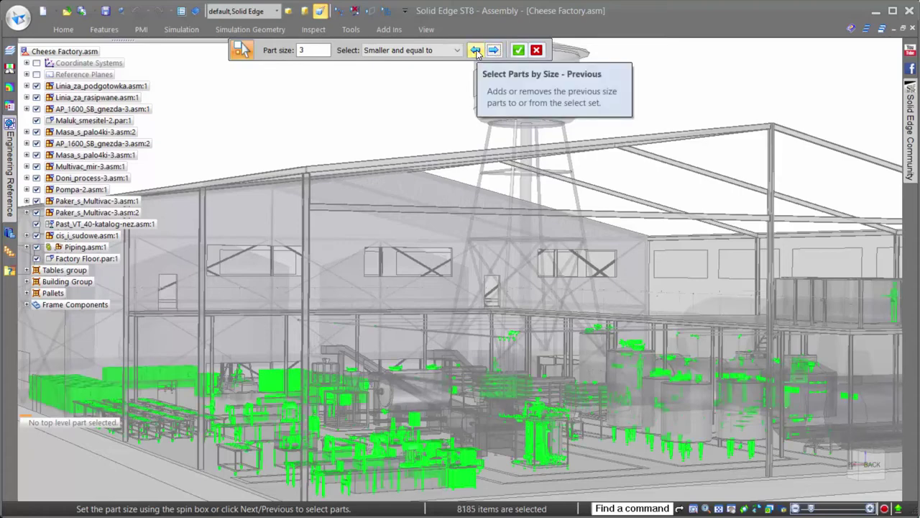
{"action": "left_click", "coordinate": [475, 51]}
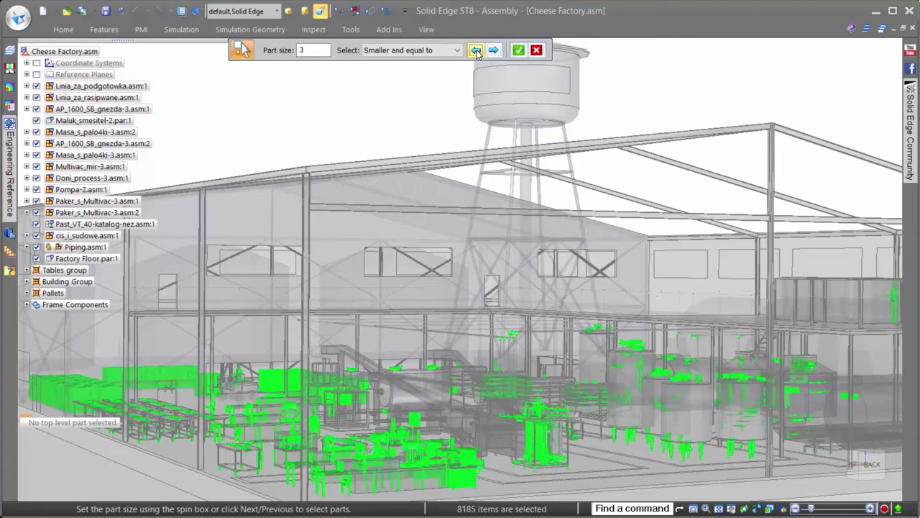
{"action": "left_click", "coordinate": [523, 53]}
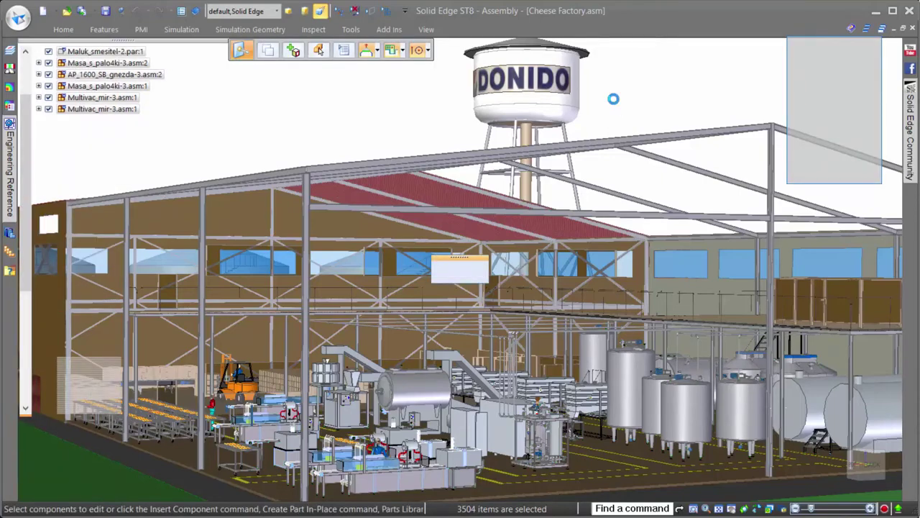
- Hide the selected small parts, clear the selection and collapse the Doni_process subassembly
{"action": "right_click", "coordinate": [615, 104]}
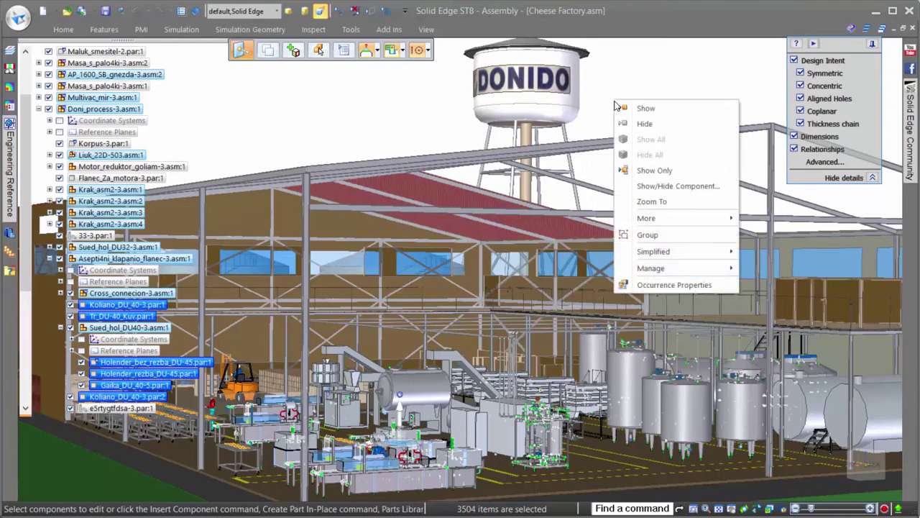
{"action": "left_click", "coordinate": [635, 123]}
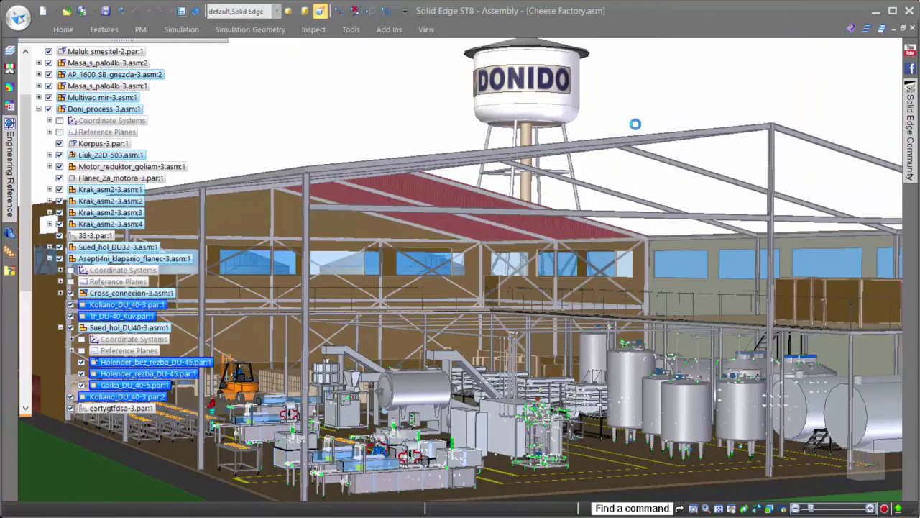
{"action": "left_click", "coordinate": [214, 128]}
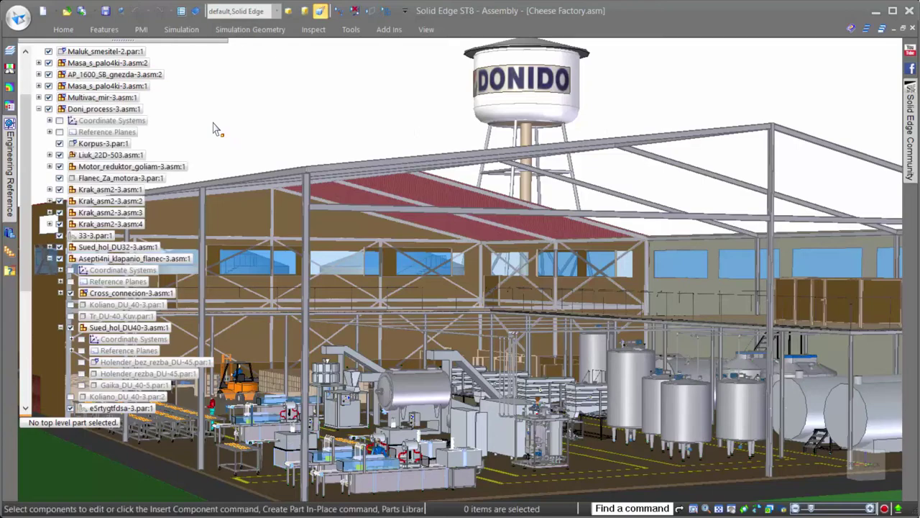
{"action": "left_click", "coordinate": [39, 109]}
- Unload all hidden parts from memory through the configuration options
{"action": "left_click", "coordinate": [62, 30]}
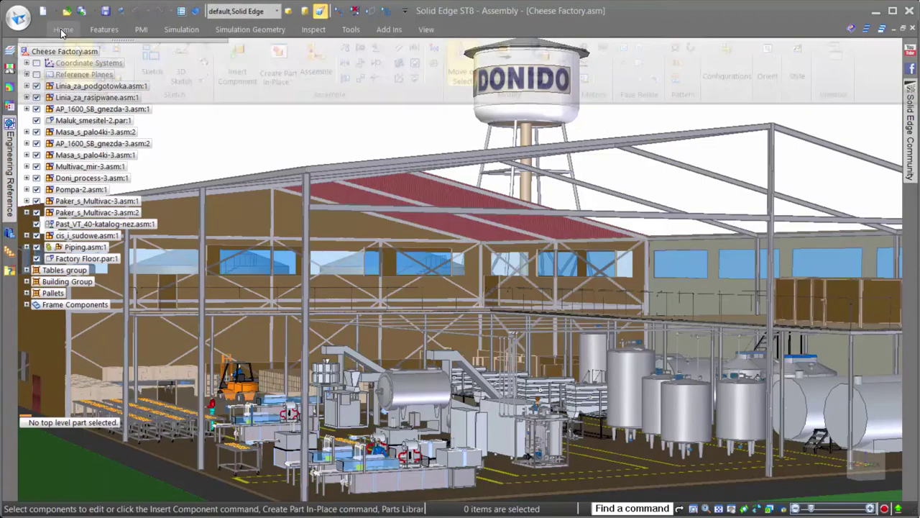
{"action": "left_click", "coordinate": [727, 79]}
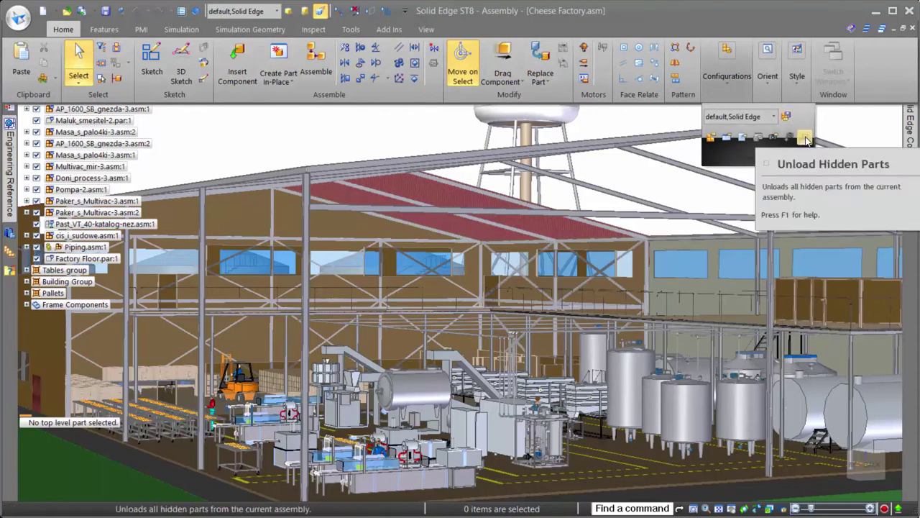
{"action": "left_click", "coordinate": [756, 136]}
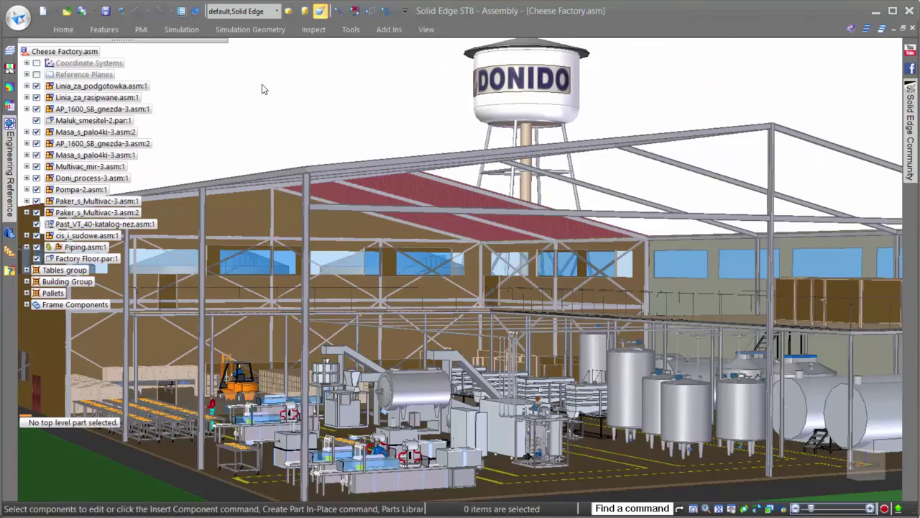
- Apply the saved Floor Layout display configuration to the Cheese Factory assembly
{"action": "left_click", "coordinate": [277, 12]}
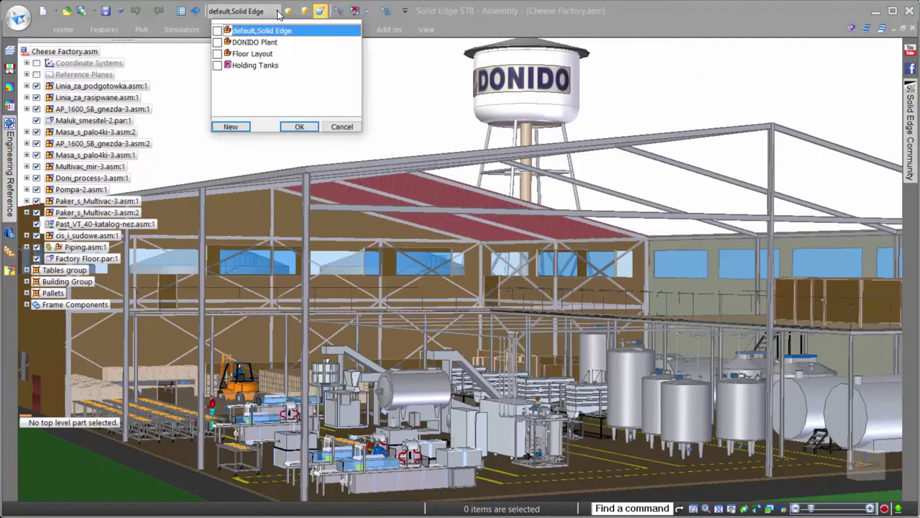
{"action": "left_click", "coordinate": [250, 54]}
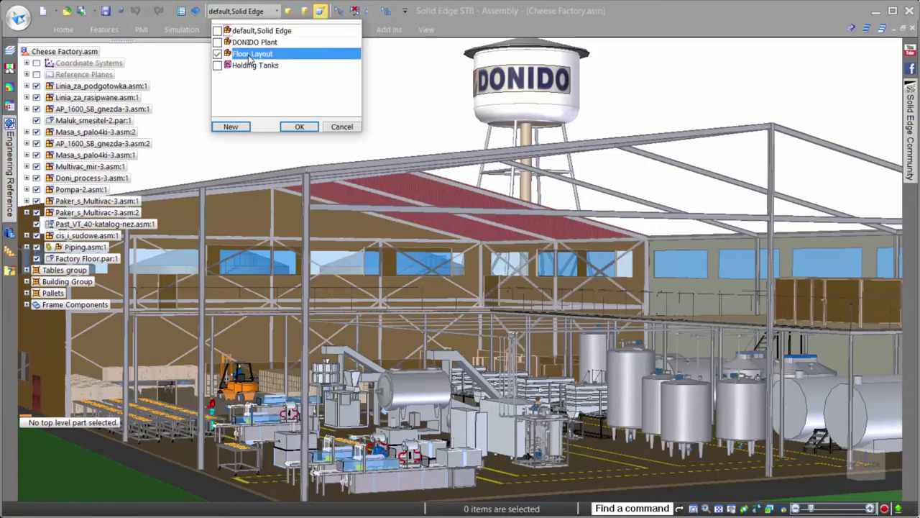
{"action": "left_click", "coordinate": [307, 126]}
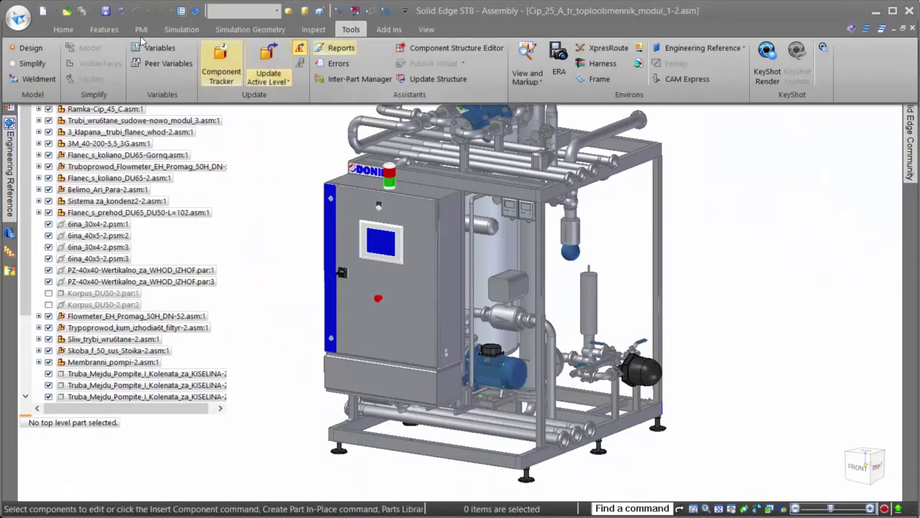
- Enter the Simplify Model environment for the CIP module from the Tools tab
{"action": "left_click", "coordinate": [34, 62]}
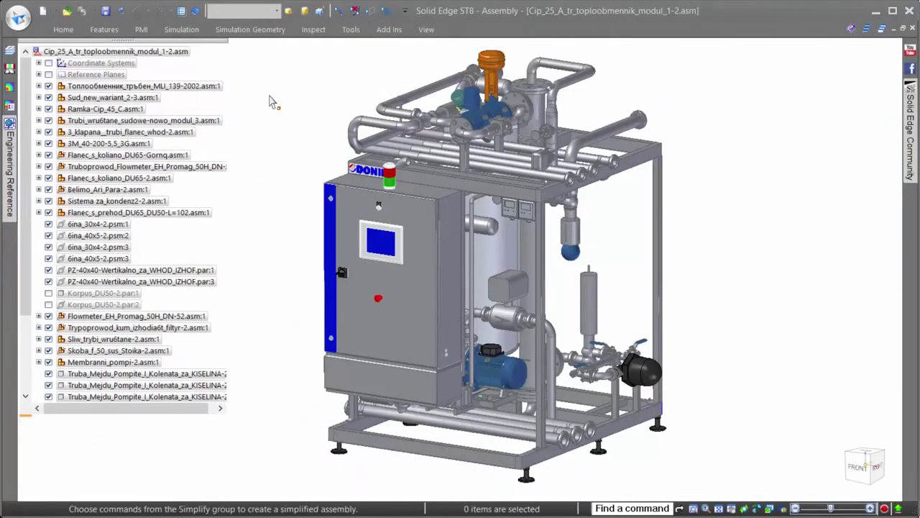
{"action": "left_click", "coordinate": [351, 29]}
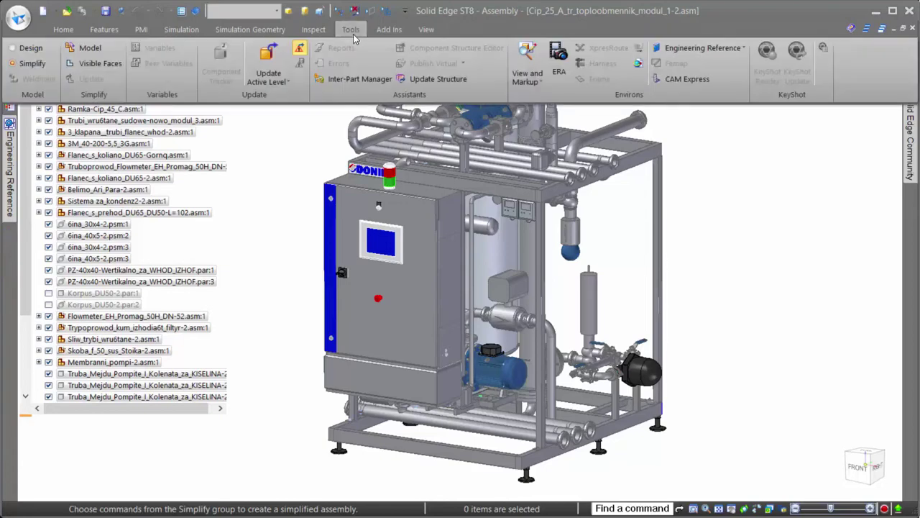
{"action": "left_click", "coordinate": [83, 47]}
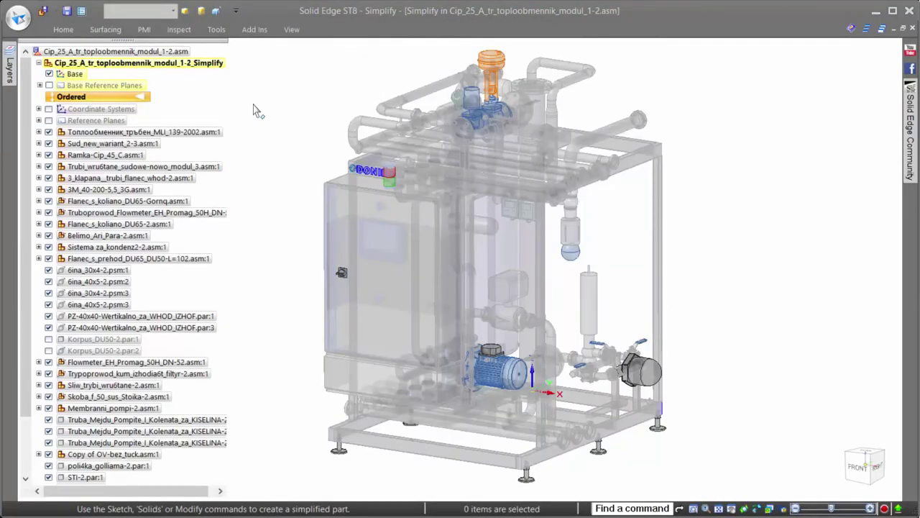
{"action": "left_click", "coordinate": [64, 29]}
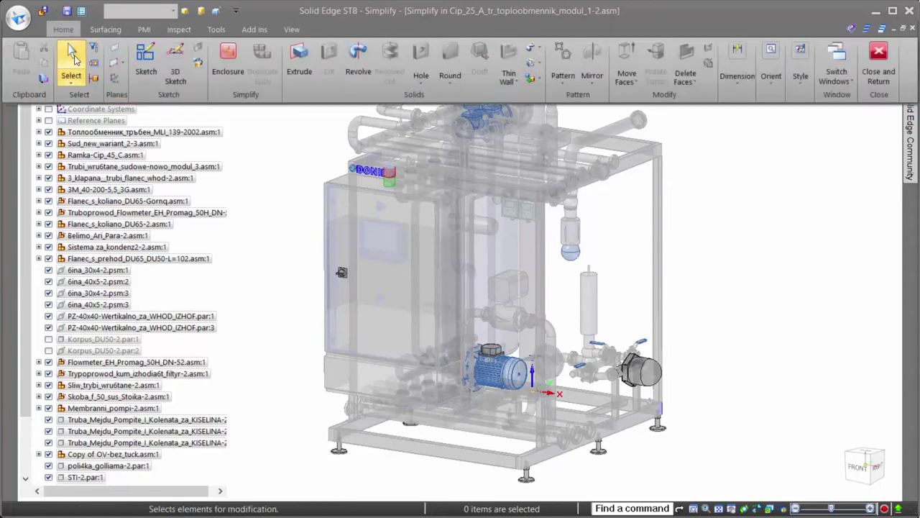
{"action": "left_click", "coordinate": [764, 217]}
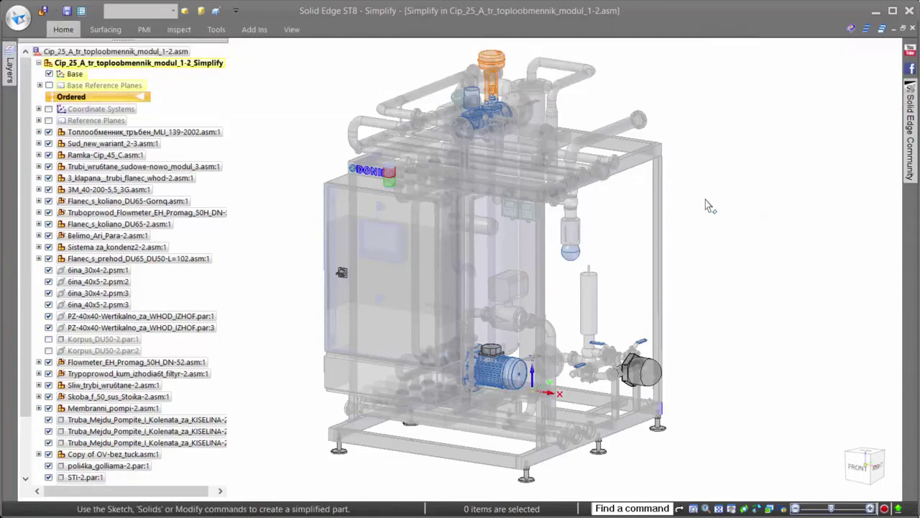
- Create a box enclosure around the front, right and upper frame bars, oriented to Top (XY)
{"action": "right_click", "coordinate": [705, 202]}
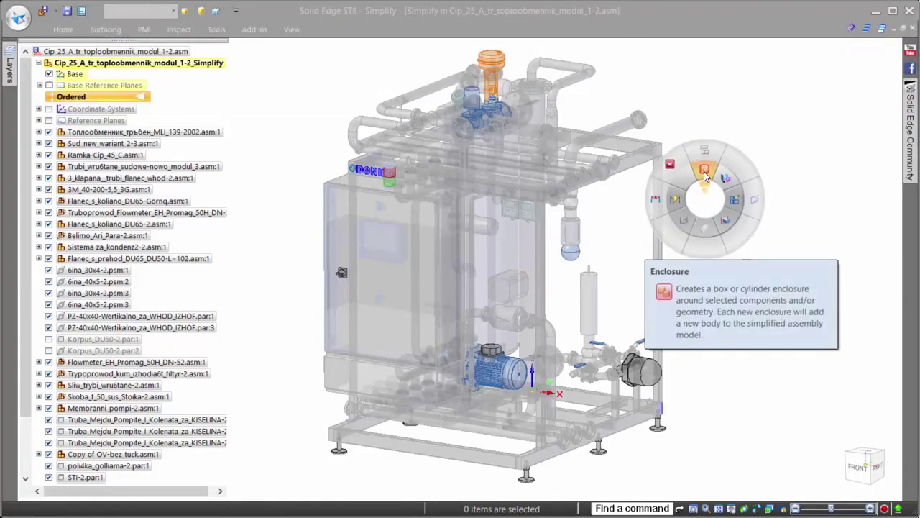
{"action": "left_click", "coordinate": [705, 181]}
{"action": "left_click", "coordinate": [435, 453]}
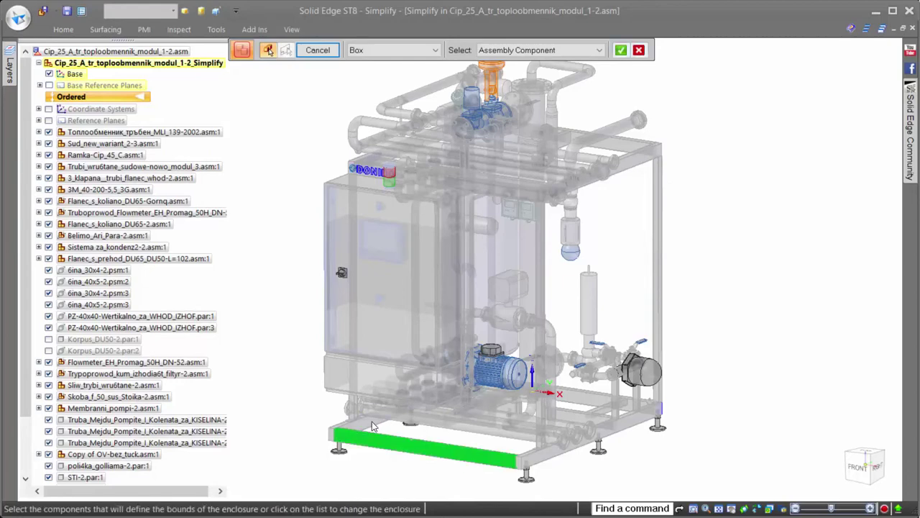
{"action": "left_click", "coordinate": [575, 440]}
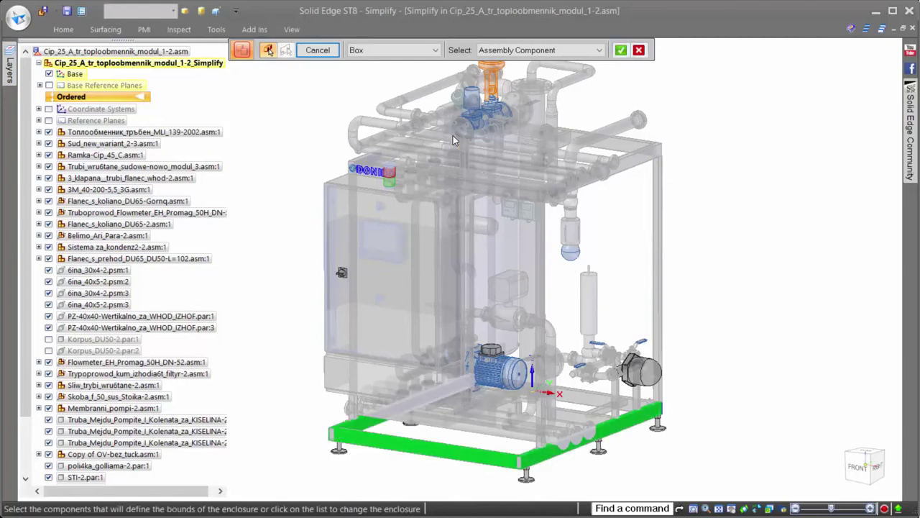
{"action": "left_click", "coordinate": [428, 88]}
{"action": "right_click", "coordinate": [315, 95]}
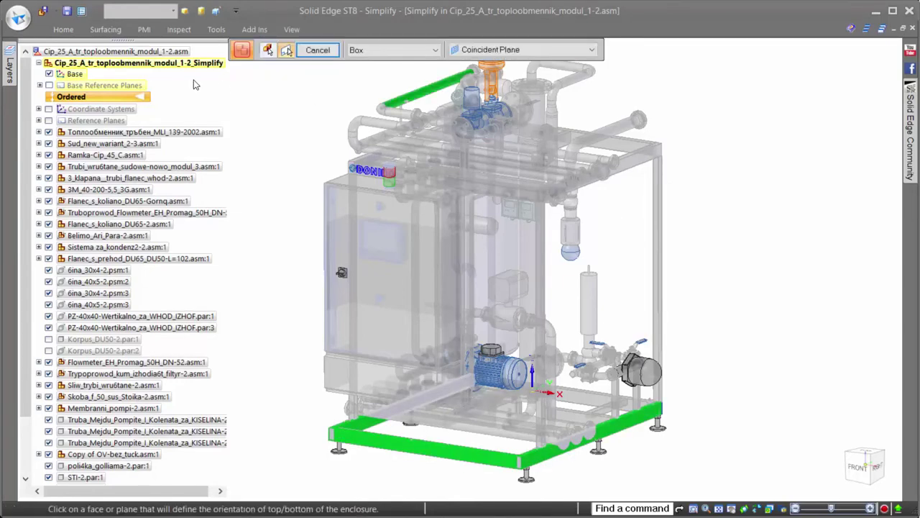
{"action": "left_click", "coordinate": [39, 85]}
{"action": "left_click", "coordinate": [86, 97]}
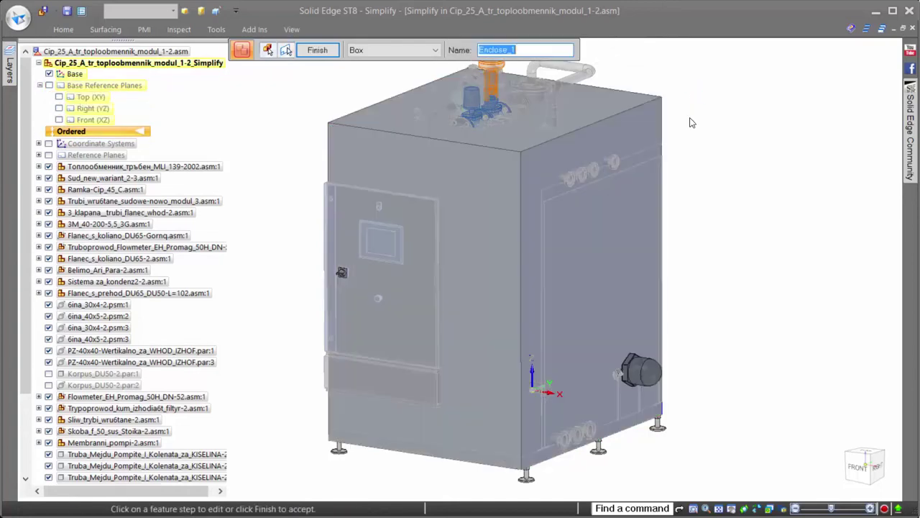
{"action": "key", "text": "Return"}
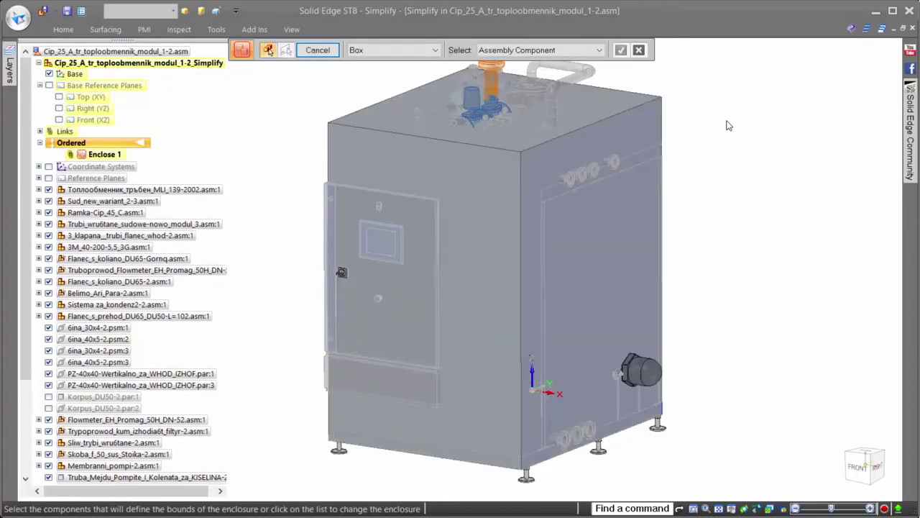
- Add an Inside Cylinder enclosure oriented to the top face
{"action": "scroll", "coordinate": [728, 115], "scroll_direction": "up", "scroll_amount": 5}
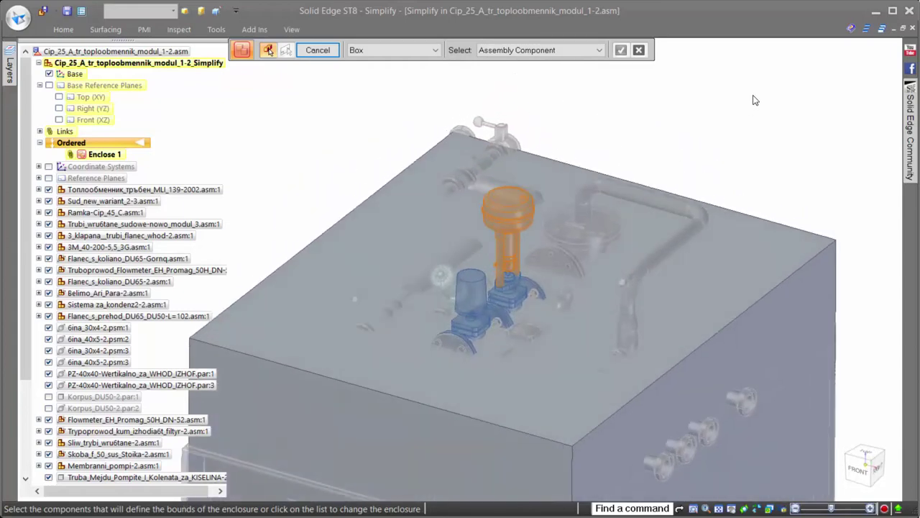
{"action": "left_click", "coordinate": [394, 50]}
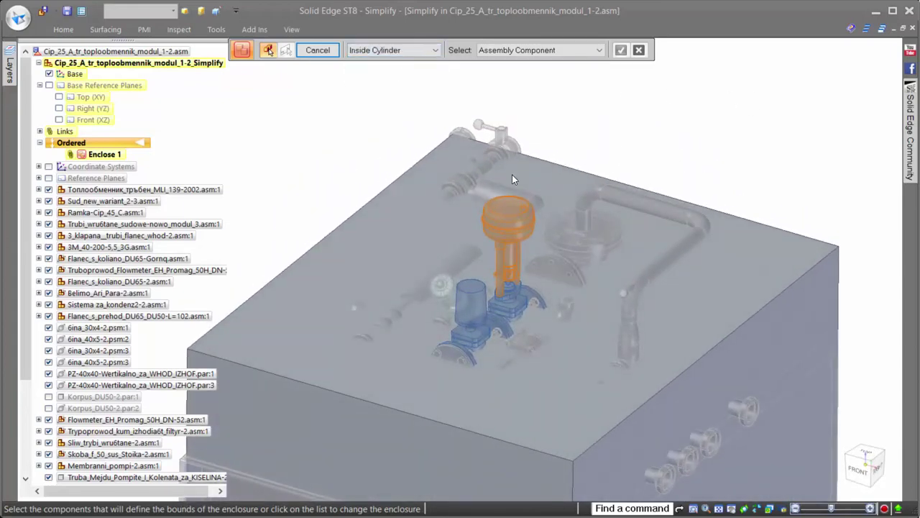
{"action": "right_click", "coordinate": [733, 164]}
{"action": "left_click", "coordinate": [723, 275]}
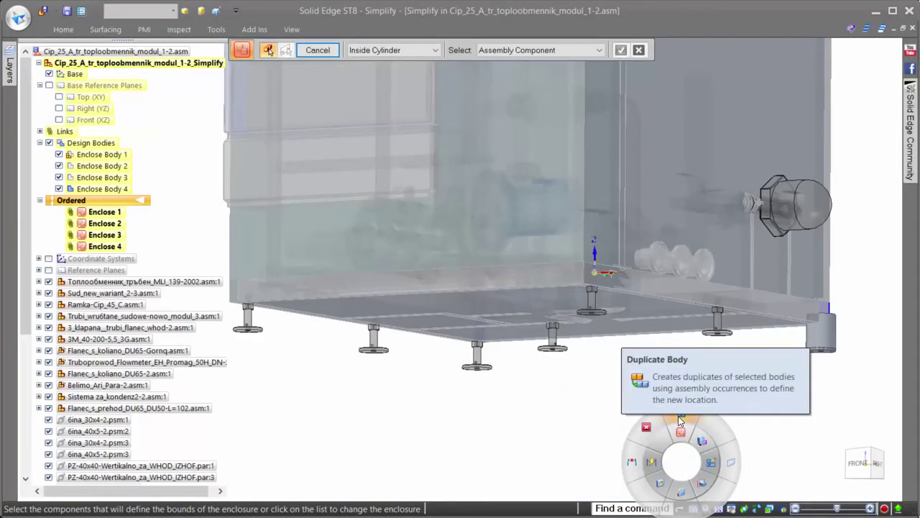
- Duplicate the right foot cylinder body onto all matching foot occurrences as Duplicate Body 1
{"action": "left_click", "coordinate": [680, 420]}
{"action": "left_click", "coordinate": [821, 332]}
{"action": "right_click", "coordinate": [795, 402]}
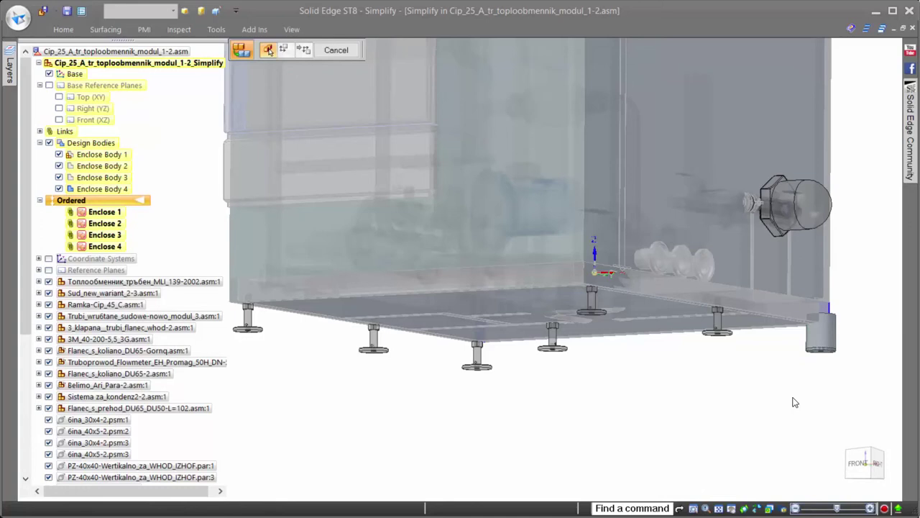
{"action": "left_click", "coordinate": [820, 349]}
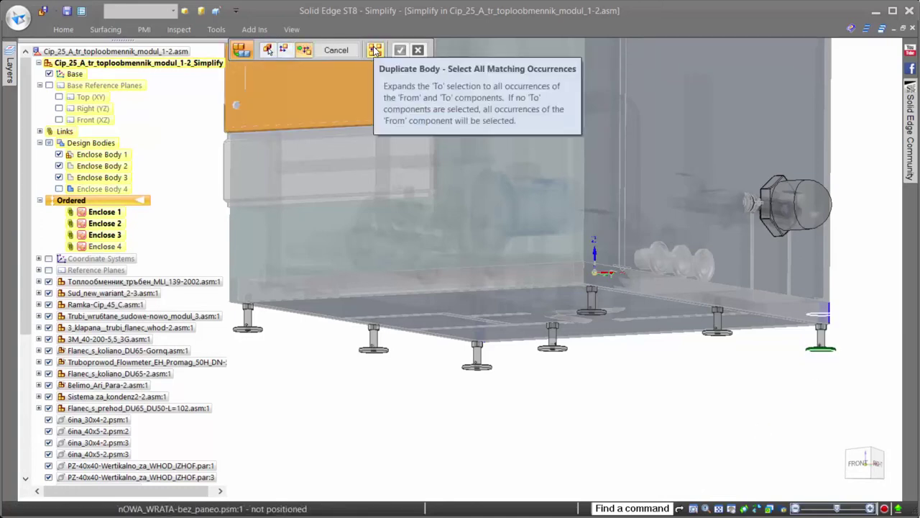
{"action": "left_click", "coordinate": [375, 51]}
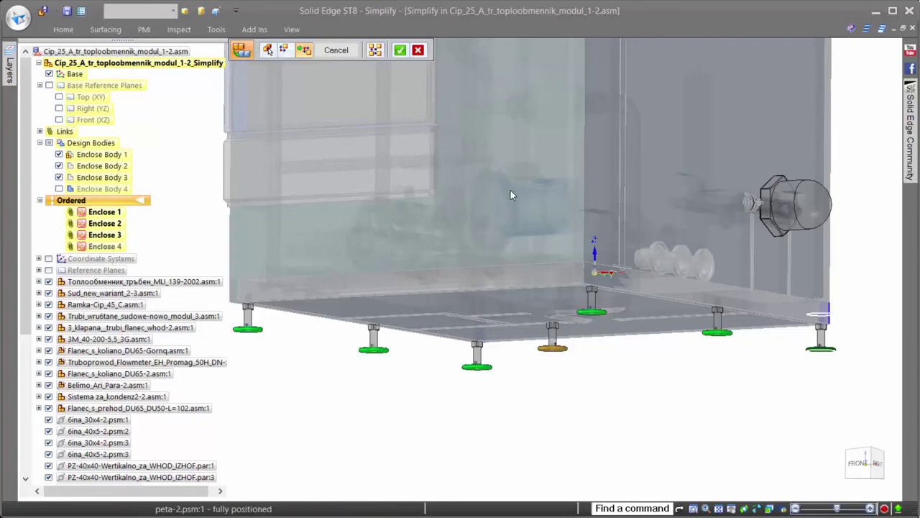
{"action": "left_click", "coordinate": [399, 50]}
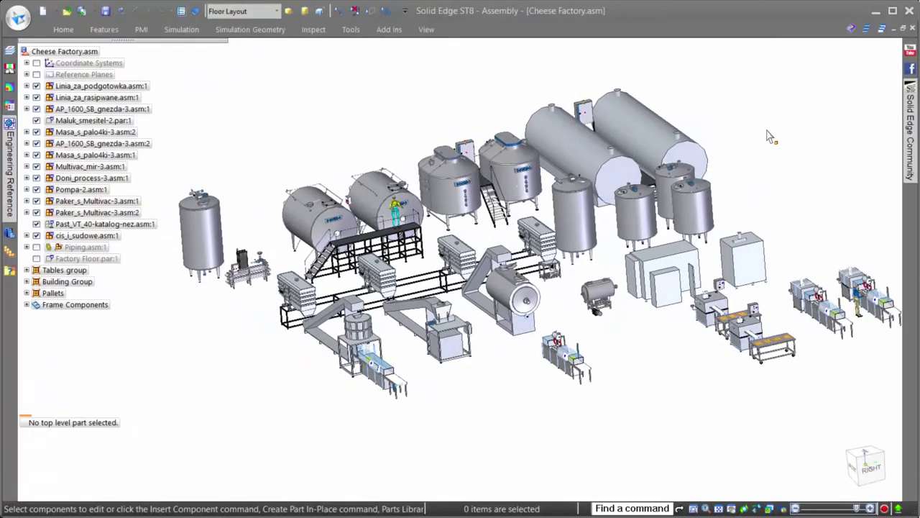
- Show only the Holding Tanks zone and begin editing its definition
{"action": "left_click", "coordinate": [9, 272]}
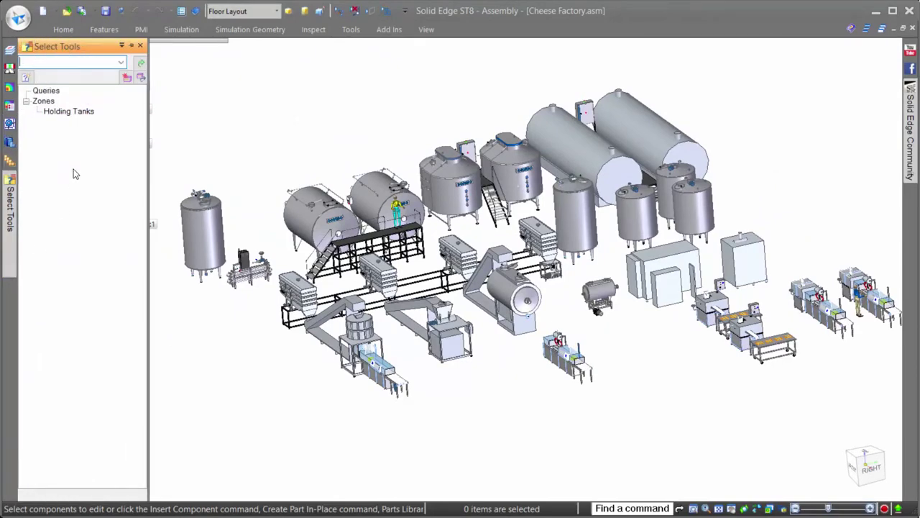
{"action": "double_click", "coordinate": [69, 111]}
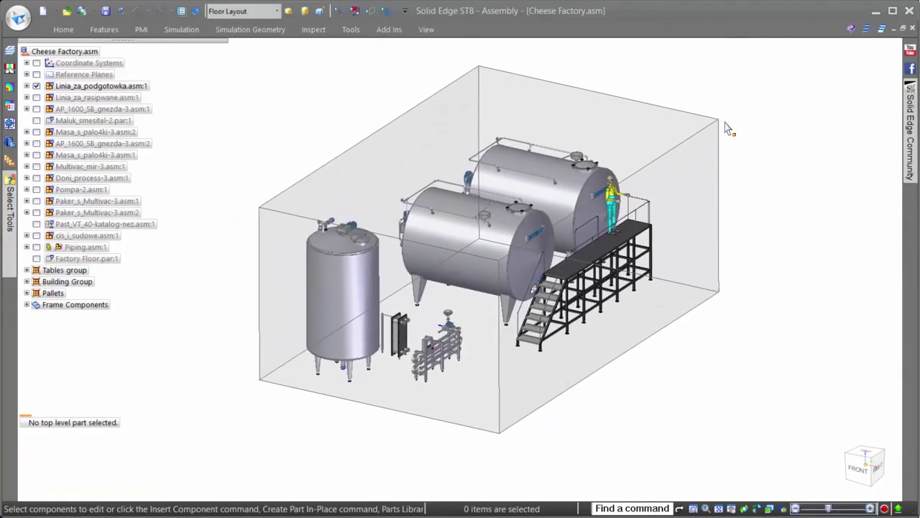
{"action": "left_click", "coordinate": [694, 198]}
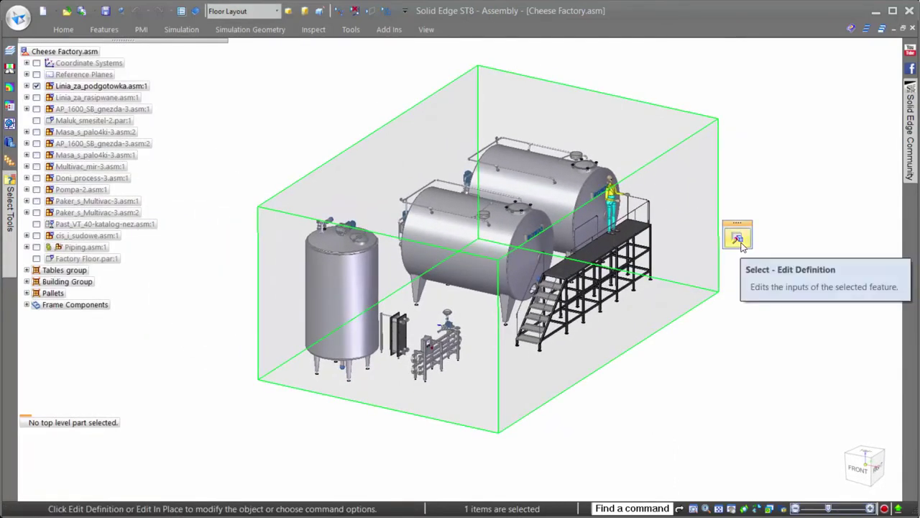
{"action": "left_click", "coordinate": [735, 237]}
- Advance to sizing the zone box and orbit to check it around the tanks
{"action": "left_click", "coordinate": [286, 49]}
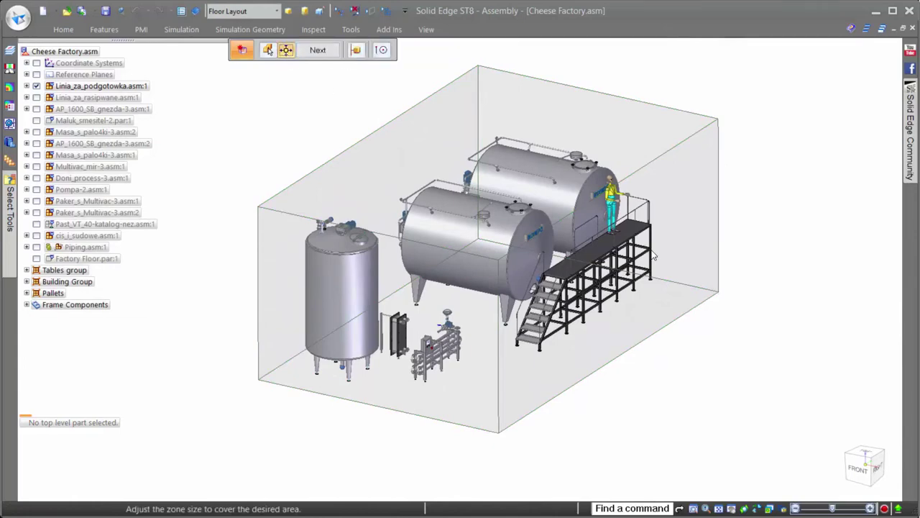
{"action": "middle_click_drag", "start_coordinate": [705, 252], "coordinate": [748, 193]}
{"action": "middle_click_drag", "start_coordinate": [667, 292], "coordinate": [797, 153]}
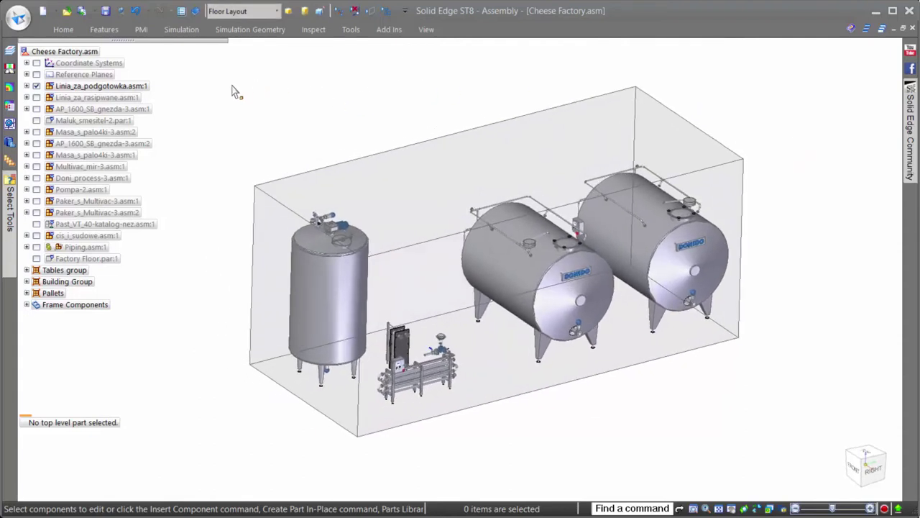
- Check Cheese Factory.asm's zone list shows Holding Tanks, keep No selection, and cancel opening
{"action": "left_click", "coordinate": [67, 11]}
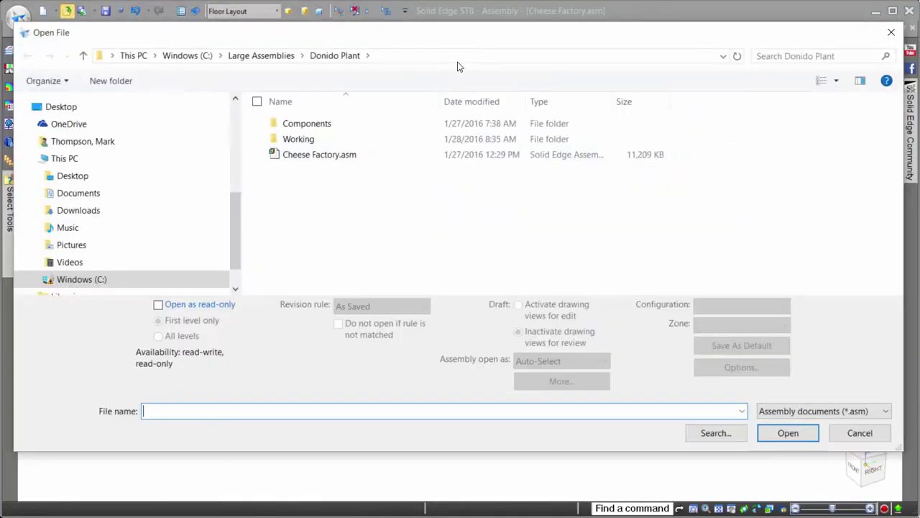
{"action": "left_click", "coordinate": [333, 155]}
{"action": "left_click", "coordinate": [784, 327]}
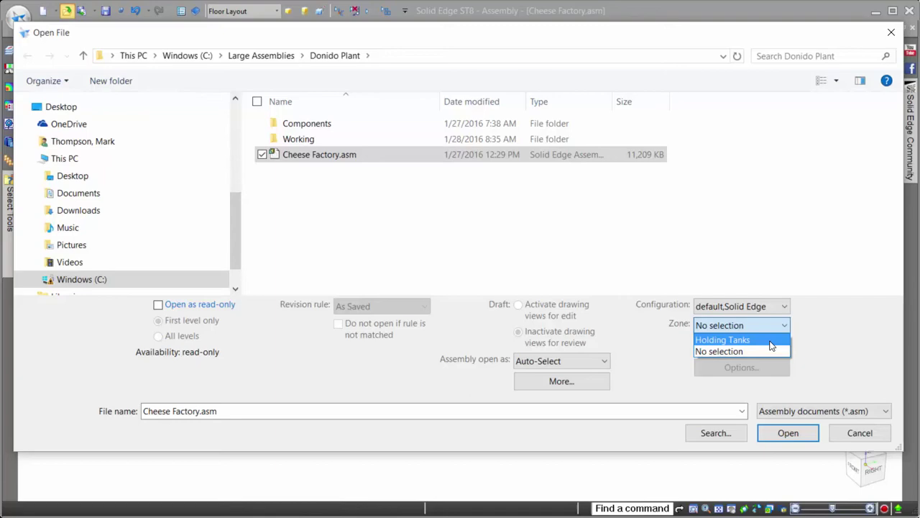
{"action": "left_click", "coordinate": [855, 342]}
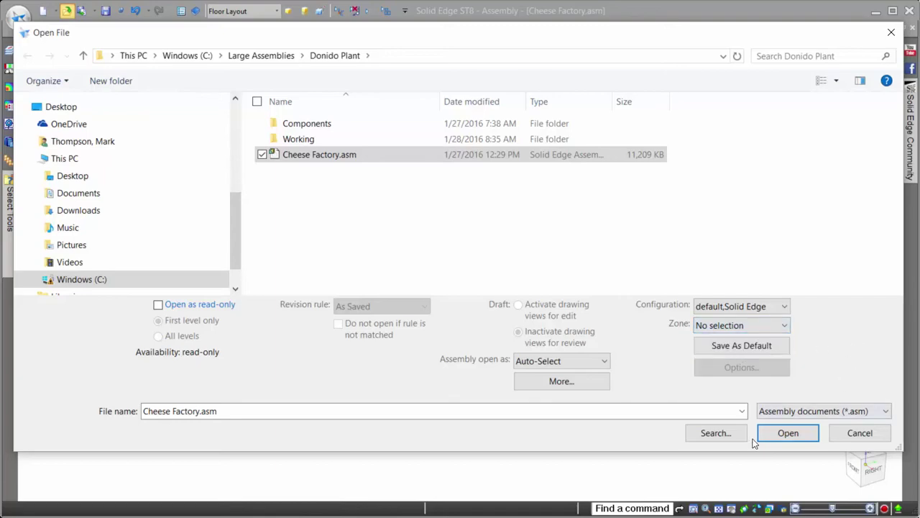
{"action": "left_click", "coordinate": [860, 433]}
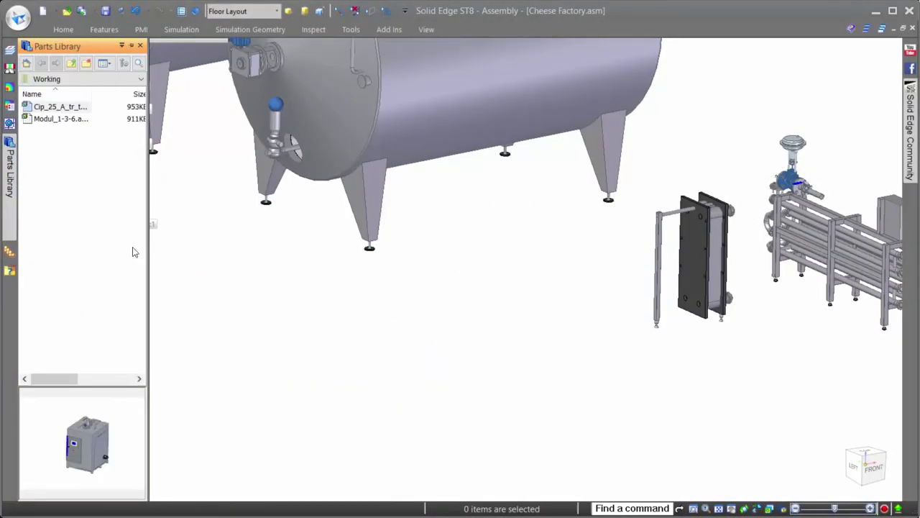
- Place the Cip_25 module beside the tanks and switch it to Use Designed Assembly
{"action": "left_click", "coordinate": [70, 107]}
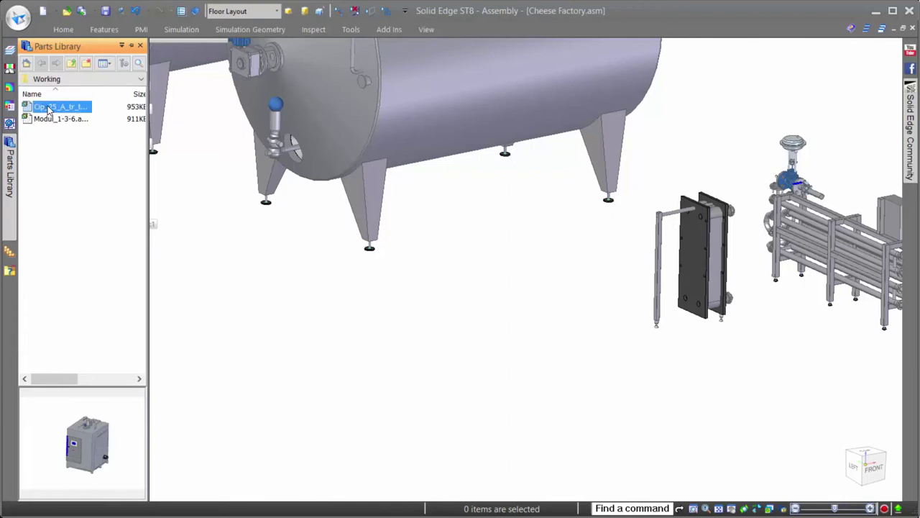
{"action": "left_click_drag", "start_coordinate": [187, 163], "coordinate": [538, 332]}
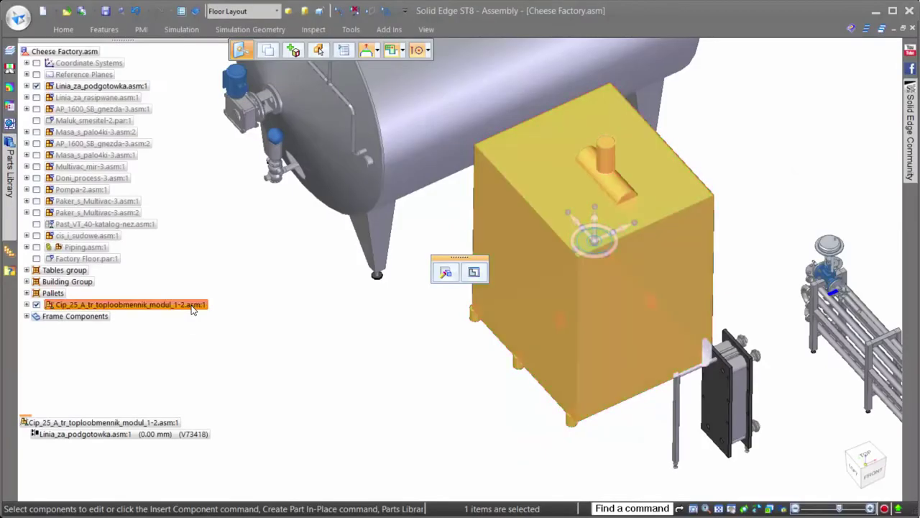
{"action": "right_click", "coordinate": [193, 308]}
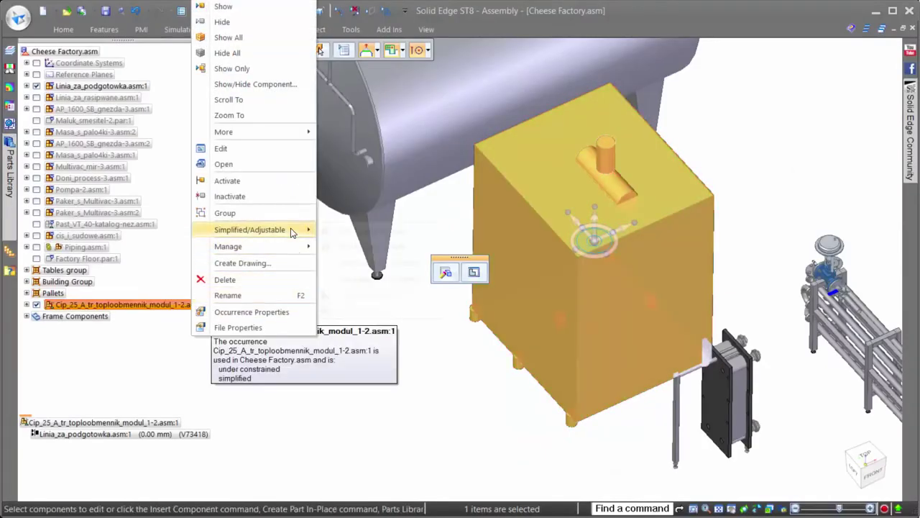
{"action": "mouse_move", "coordinate": [294, 230]}
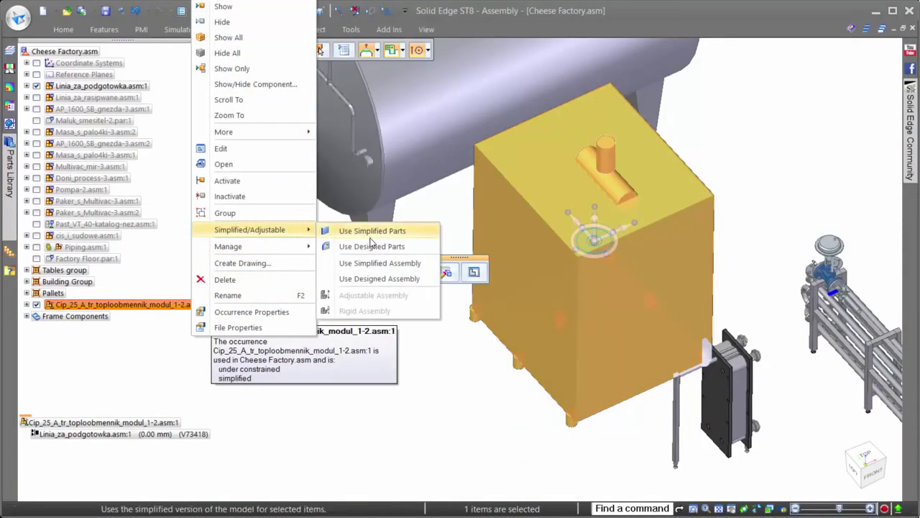
{"action": "left_click", "coordinate": [381, 279]}
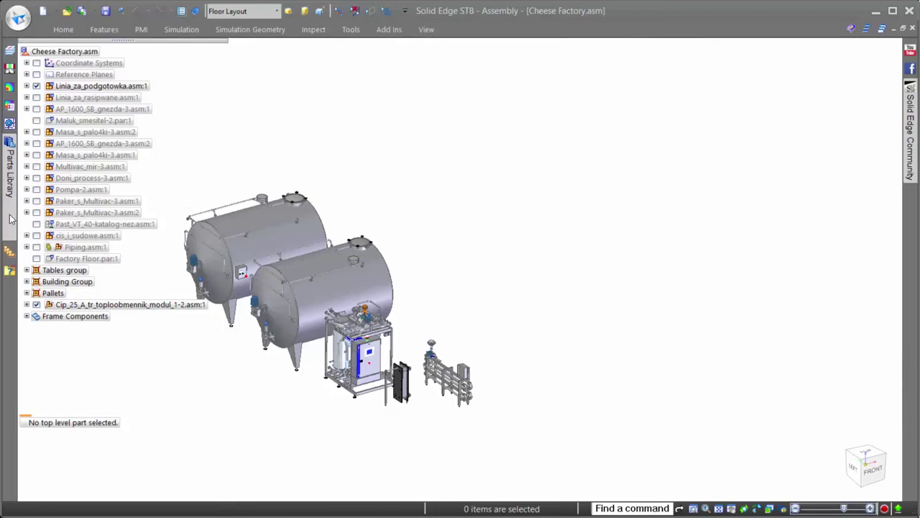
- Create a query named Packaging with the criterion Category contains packaging and run it
{"action": "left_click", "coordinate": [9, 269]}
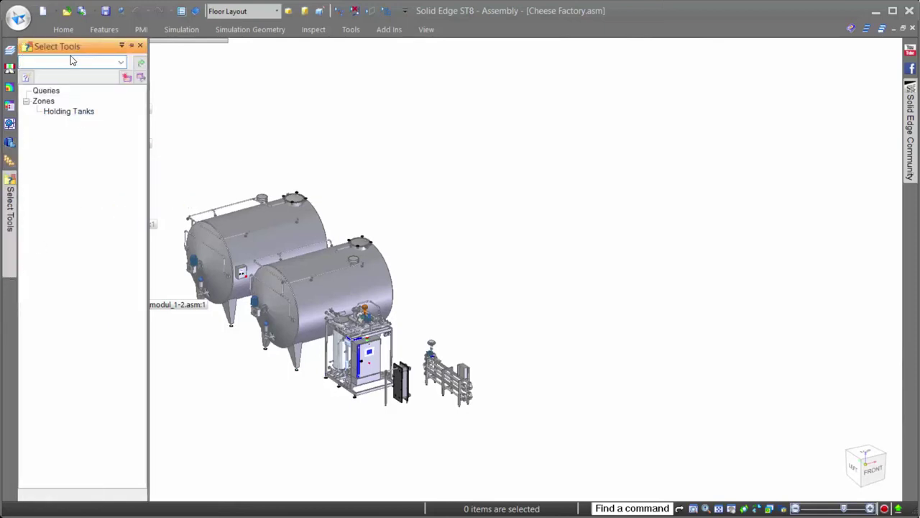
{"action": "left_click", "coordinate": [26, 76]}
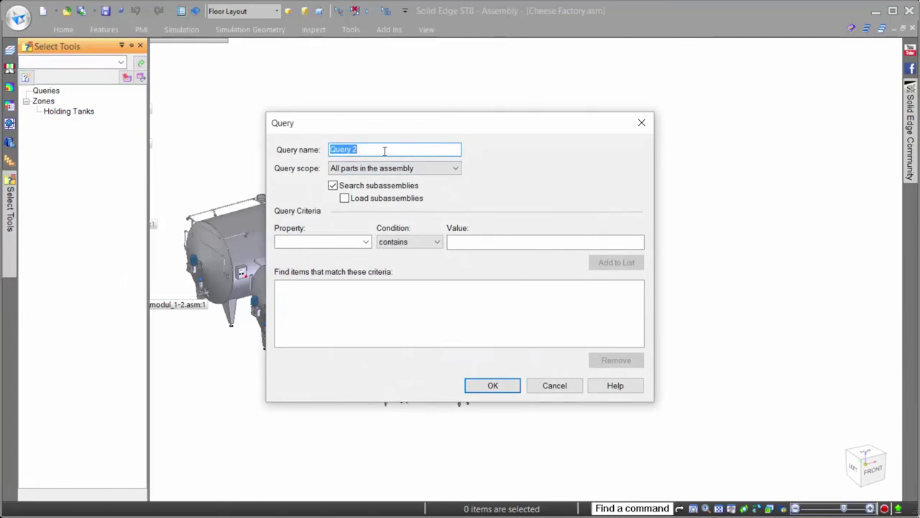
{"action": "type", "text": "Packaging"}
{"action": "left_click", "coordinate": [366, 242]}
{"action": "left_click", "coordinate": [327, 260]}
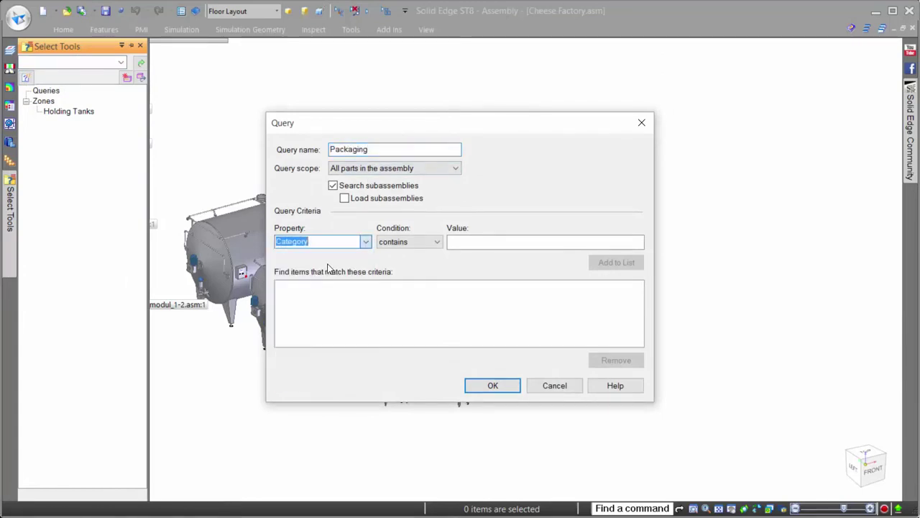
{"action": "left_click", "coordinate": [477, 242]}
{"action": "type", "text": "packaging"}
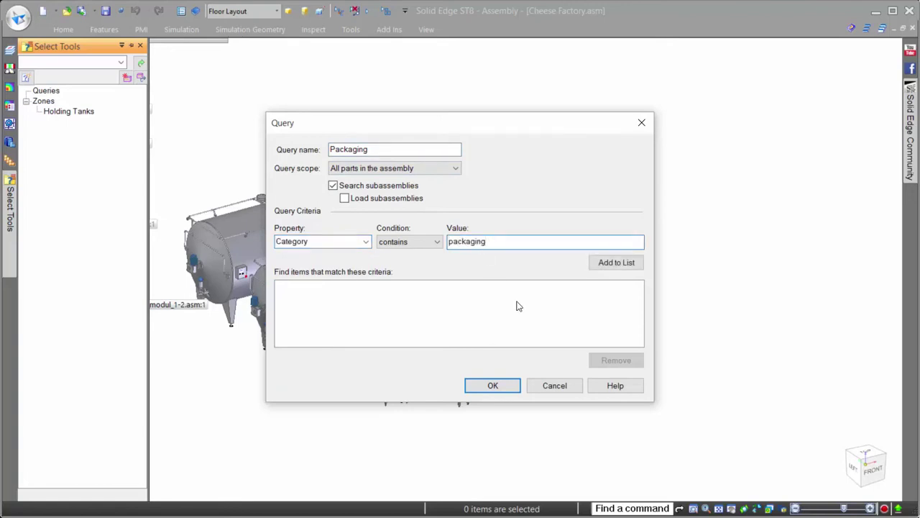
{"action": "left_click", "coordinate": [622, 263]}
{"action": "left_click", "coordinate": [507, 385]}
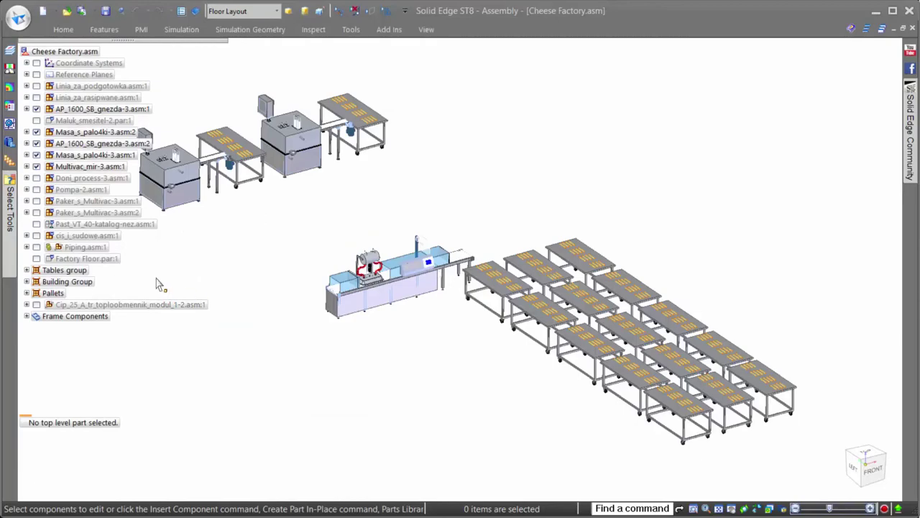
- Show Factory Floor.par, switch to the right view, and select the Multivac_mir-3 machine
{"action": "left_click", "coordinate": [36, 258]}
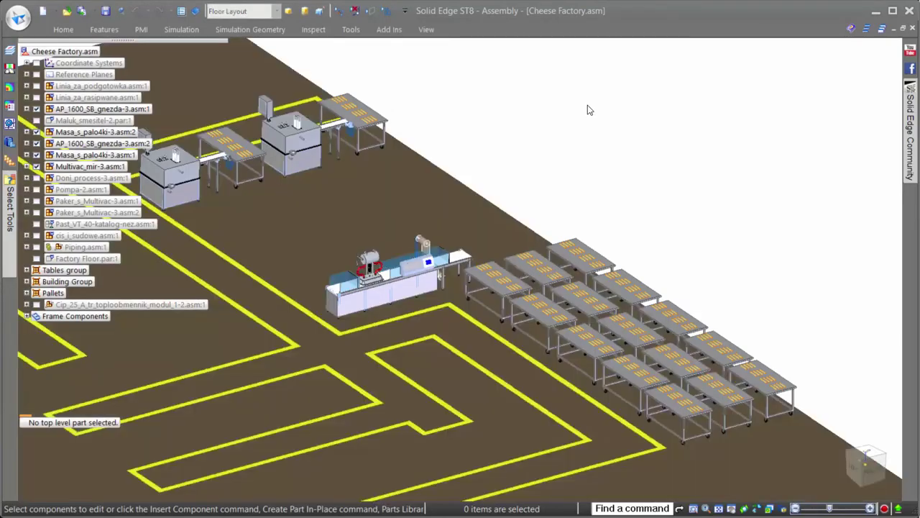
{"action": "key", "text": "ctrl+r"}
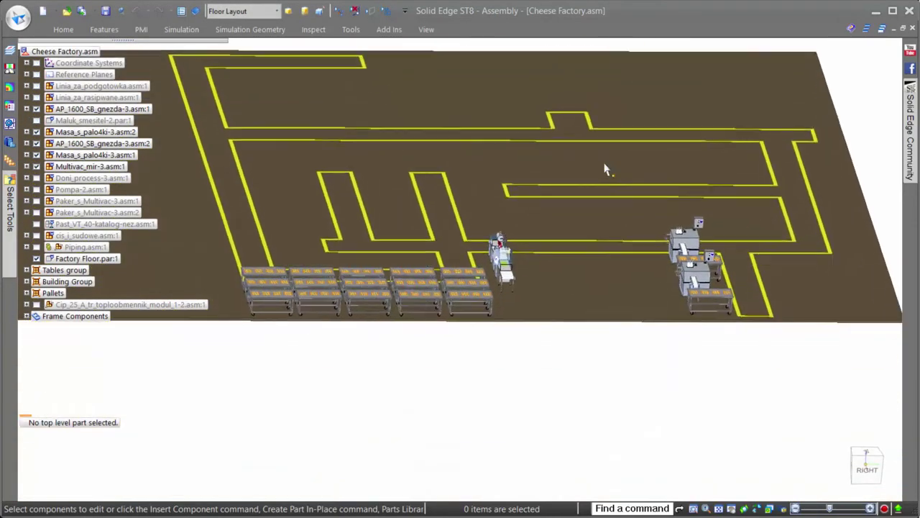
{"action": "scroll", "coordinate": [674, 398], "scroll_direction": "up", "scroll_amount": 5}
{"action": "left_click", "coordinate": [633, 323]}
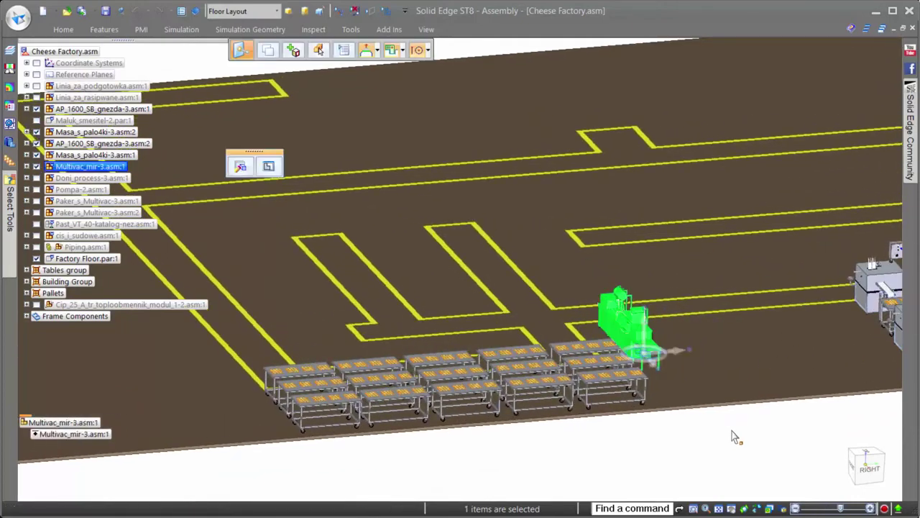
- Copy Multivac_mir-3 along one axis, placing Multivac_mir-3.asm:2 2000 mm from the original
{"action": "scroll", "coordinate": [705, 445], "scroll_direction": "up", "scroll_amount": 5}
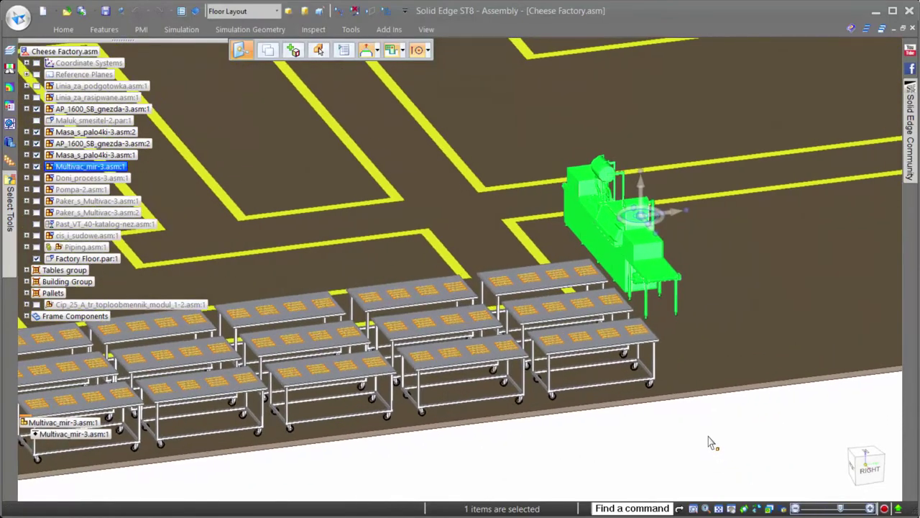
{"action": "key", "text": "Right"}
{"action": "key", "text": "Right"}
{"action": "key", "text": "Right"}
{"action": "key", "text": "Right"}
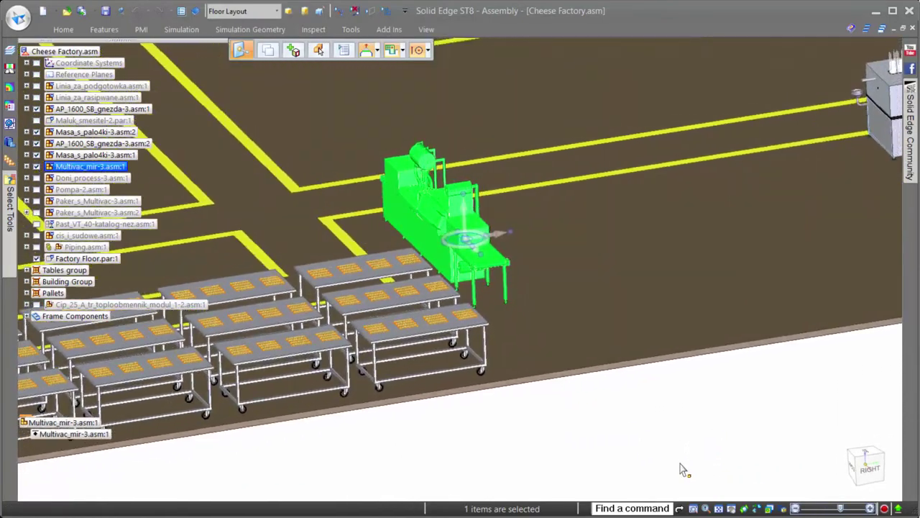
{"action": "left_click", "coordinate": [268, 48]}
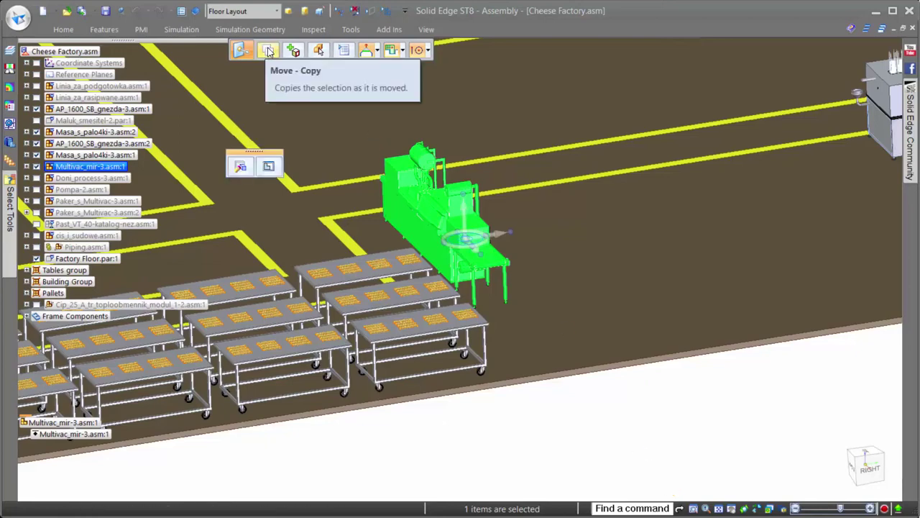
{"action": "left_click", "coordinate": [511, 241]}
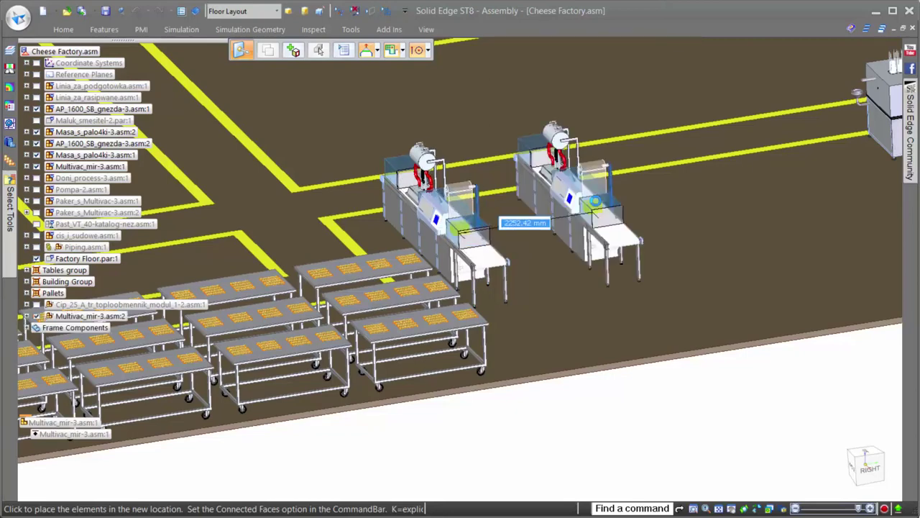
{"action": "type", "text": "2000"}
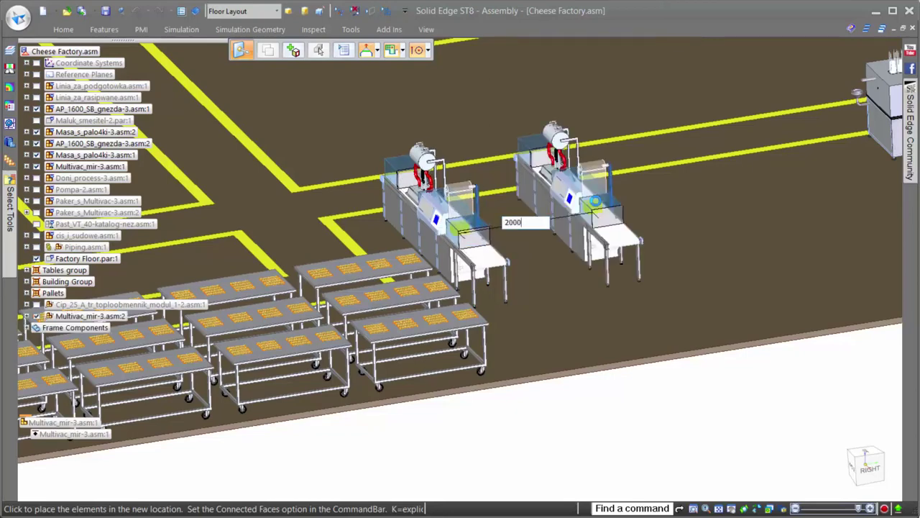
{"action": "key", "text": "Return"}
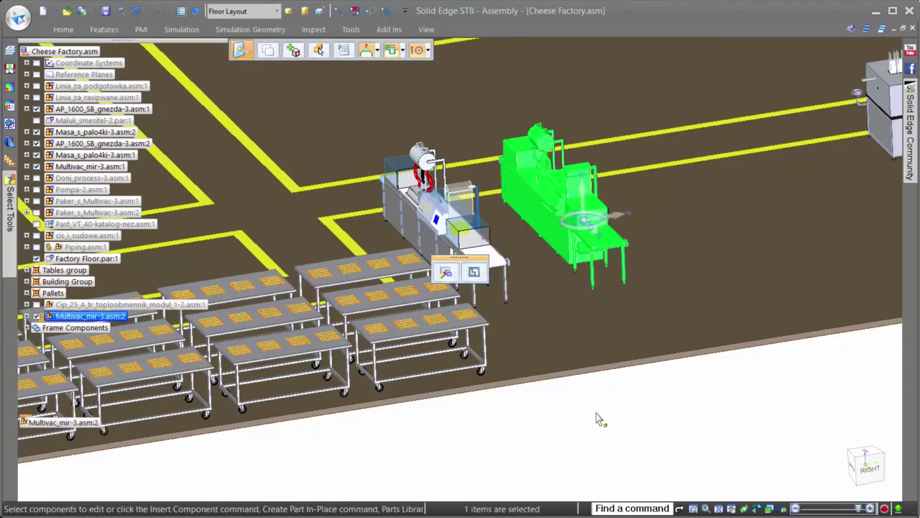
- Copy both Multivac machines 4000 mm along the row, adding asm:3 and asm:4, then deselect
{"action": "left_click", "coordinate": [107, 166], "text": "ctrl"}
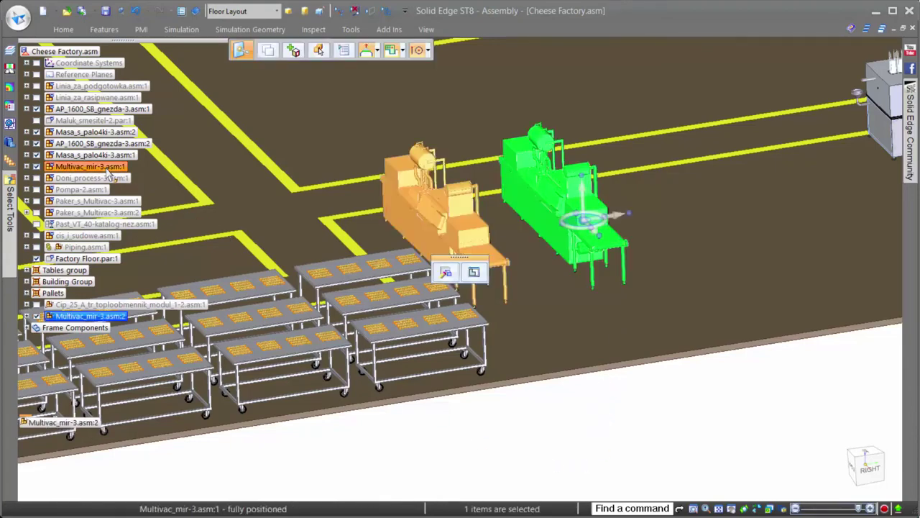
{"action": "left_click", "coordinate": [266, 49]}
{"action": "left_click", "coordinate": [617, 225]}
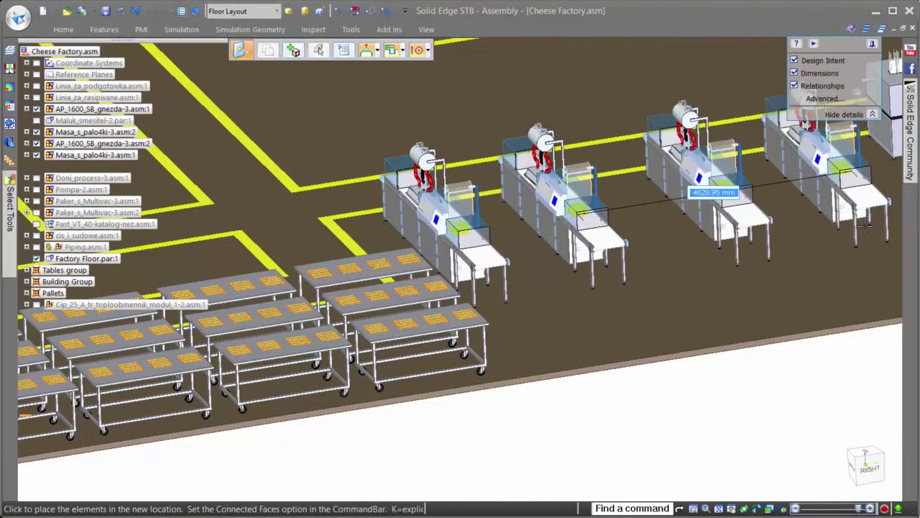
{"action": "type", "text": "4000"}
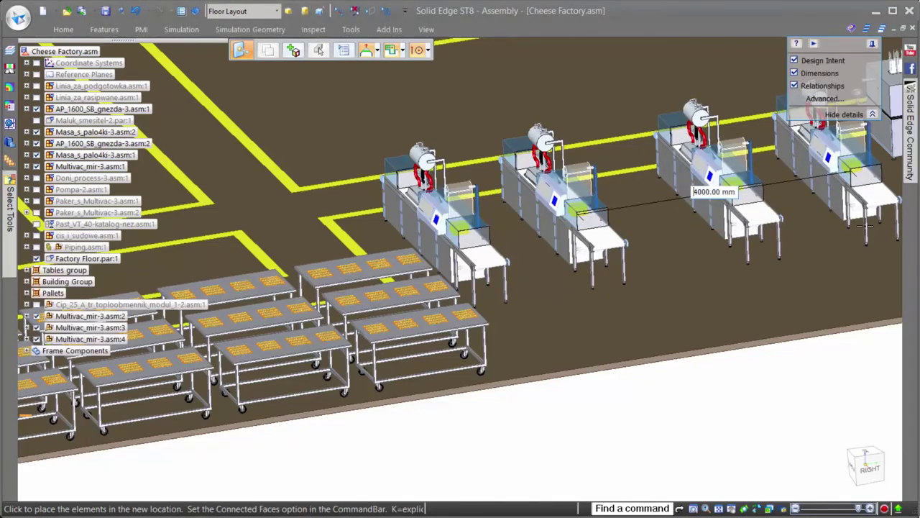
{"action": "left_click", "coordinate": [866, 226]}
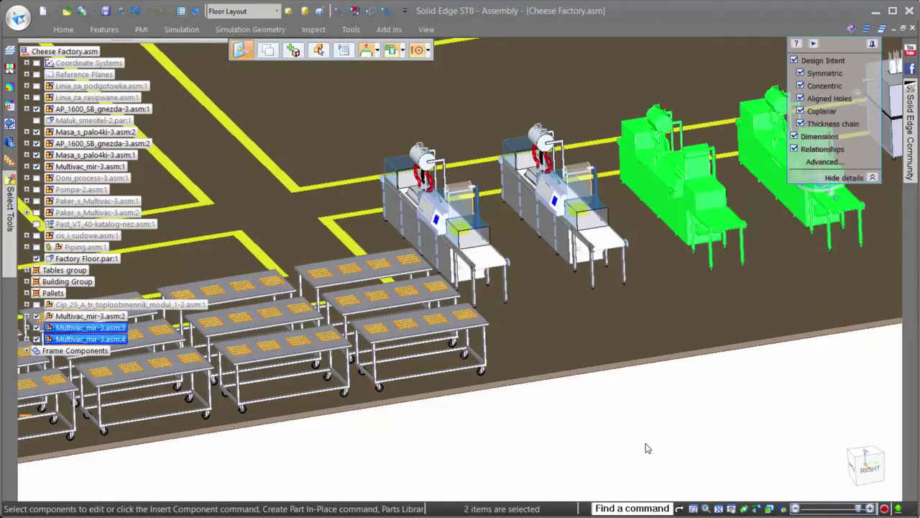
{"action": "key", "text": "Escape"}
{"action": "scroll", "coordinate": [645, 443], "scroll_direction": "down", "scroll_amount": 2}
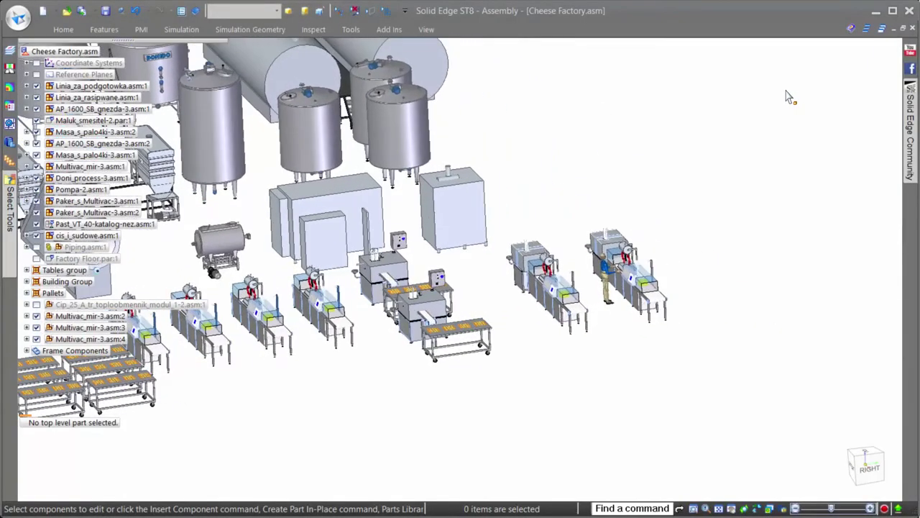
- Open the Component Tracker from the Tools tab for Cheese Factory.asm
{"action": "left_click", "coordinate": [351, 32]}
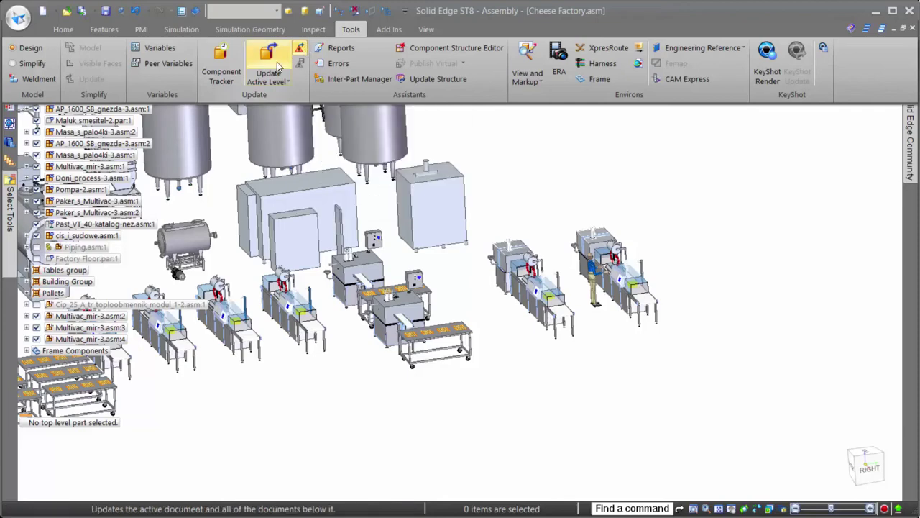
{"action": "left_click", "coordinate": [221, 64]}
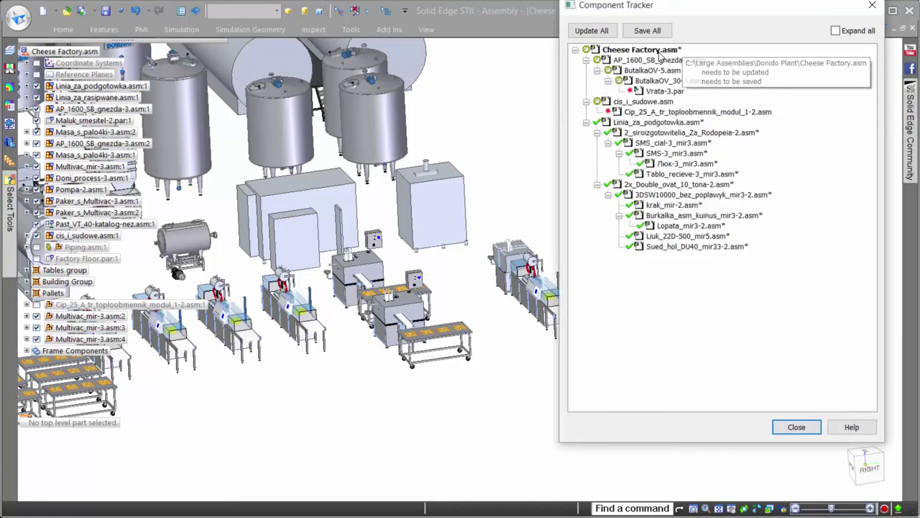
- Highlight Vrata-3.par in the Component Tracker and zoom in on it in the factory
{"action": "left_click", "coordinate": [667, 91]}
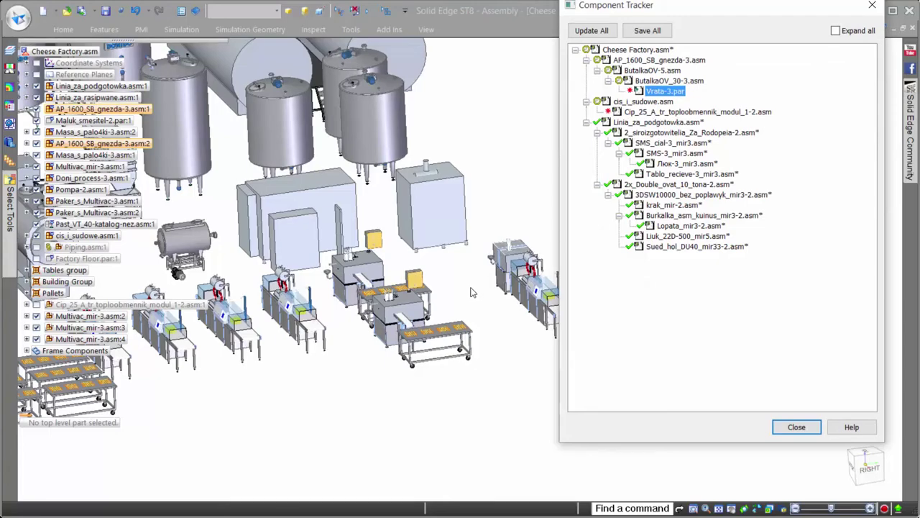
{"action": "scroll", "coordinate": [475, 273], "scroll_direction": "up", "scroll_amount": 6}
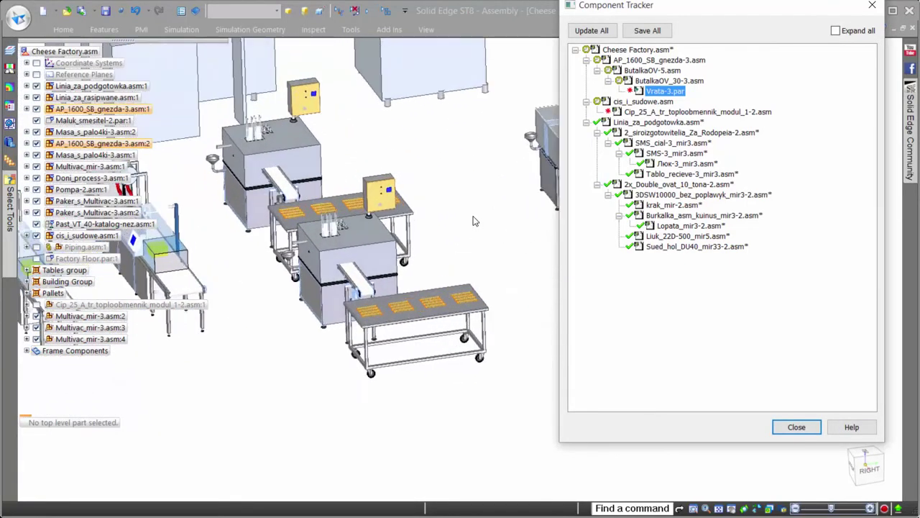
{"action": "scroll", "coordinate": [474, 221], "scroll_direction": "up", "scroll_amount": 6}
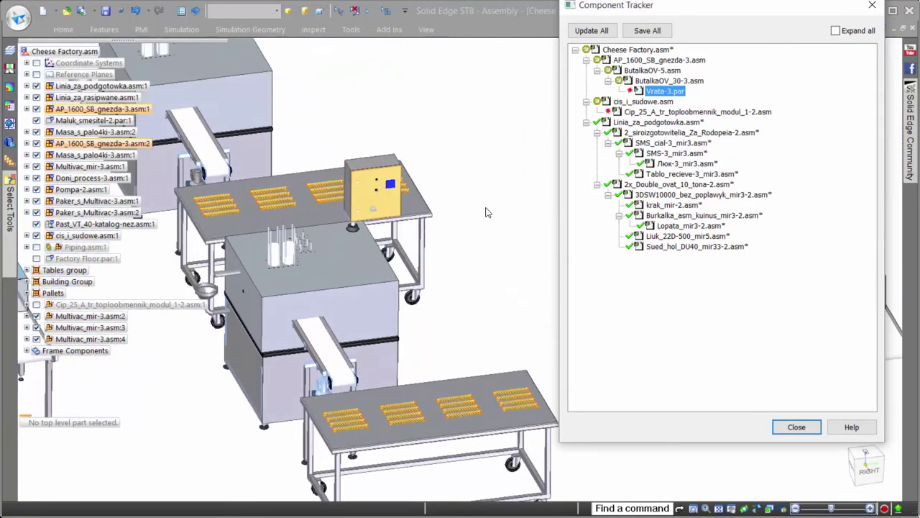
{"action": "scroll", "coordinate": [484, 210], "scroll_direction": "up", "scroll_amount": 6}
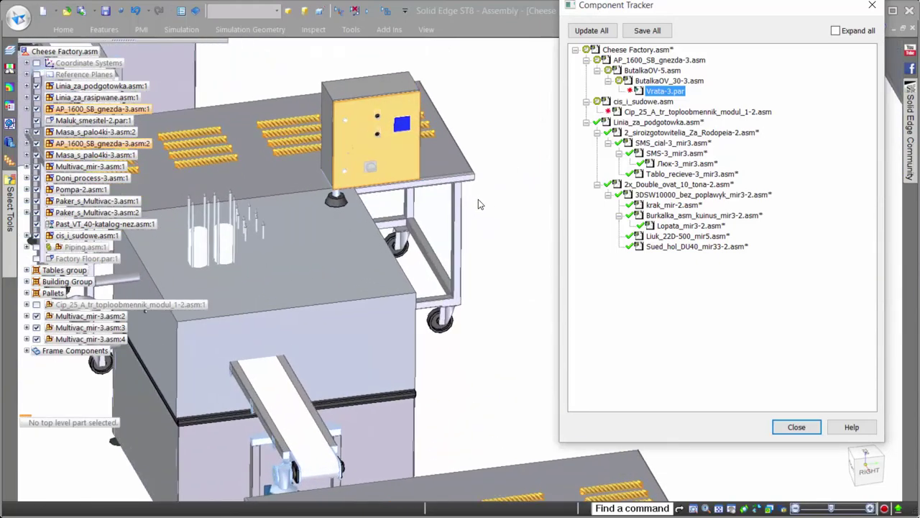
{"action": "scroll", "coordinate": [496, 179], "scroll_direction": "up", "scroll_amount": 6}
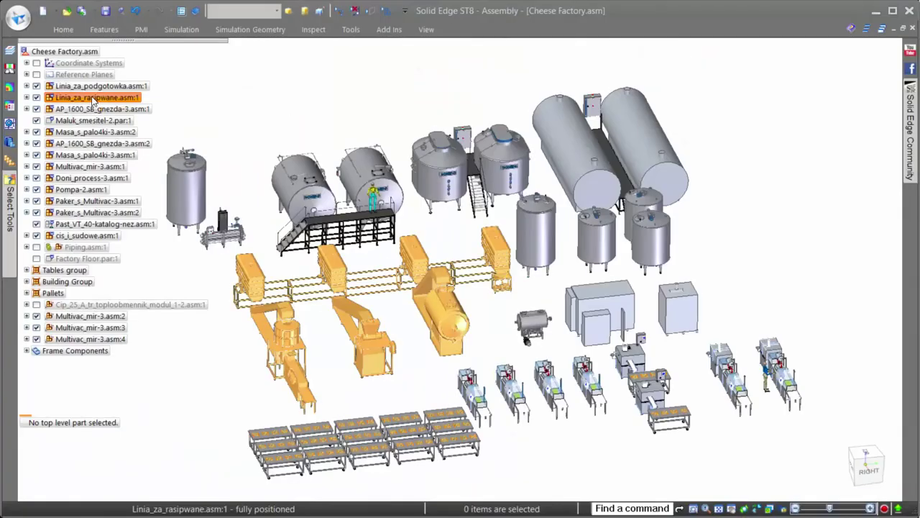
- Create a new drawing of the Linia_za_rasipwane subassembly from the PathFinder
{"action": "right_click", "coordinate": [92, 99]}
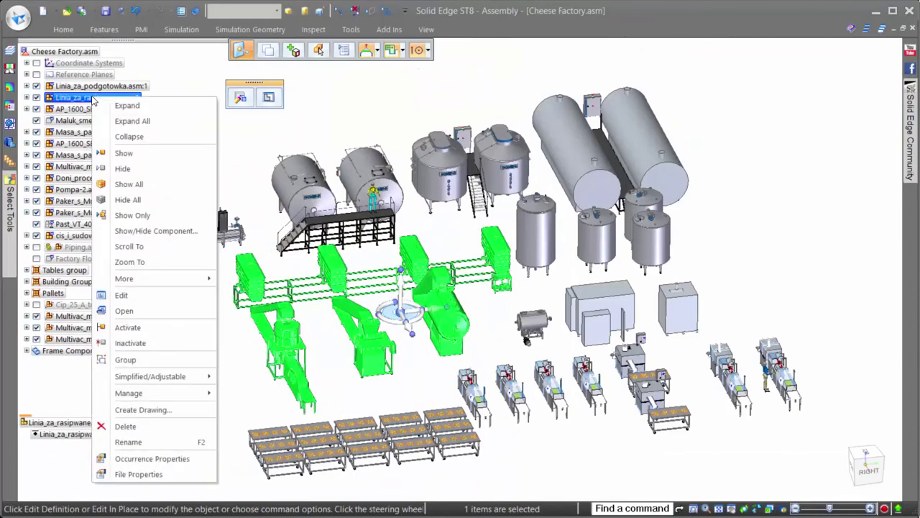
{"action": "left_click", "coordinate": [136, 409]}
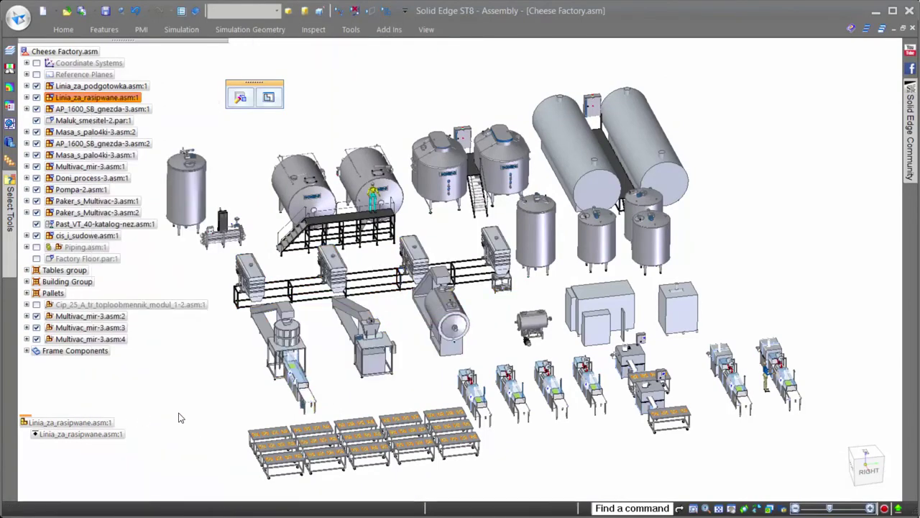
{"action": "left_click", "coordinate": [445, 295]}
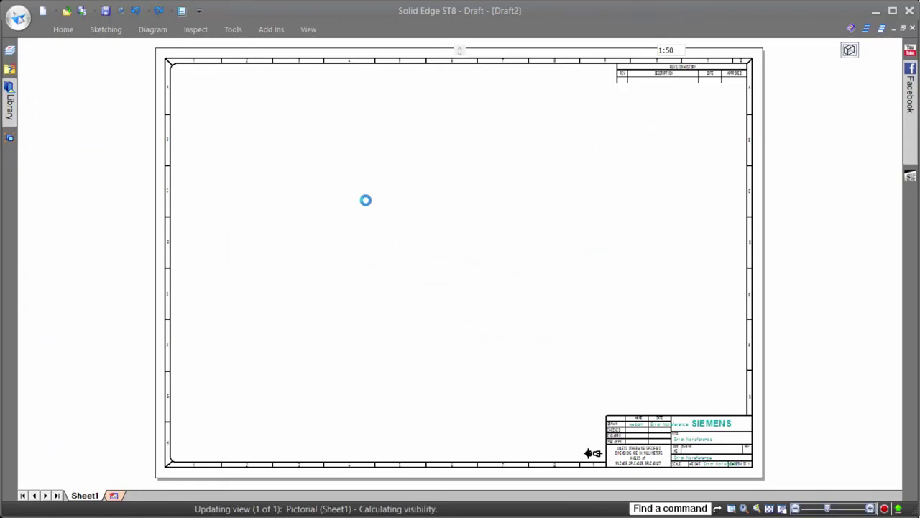
- Place a 1:50 top view of Linia_za_rasipwane on the Draft2 sheet
{"action": "left_click", "coordinate": [579, 50]}
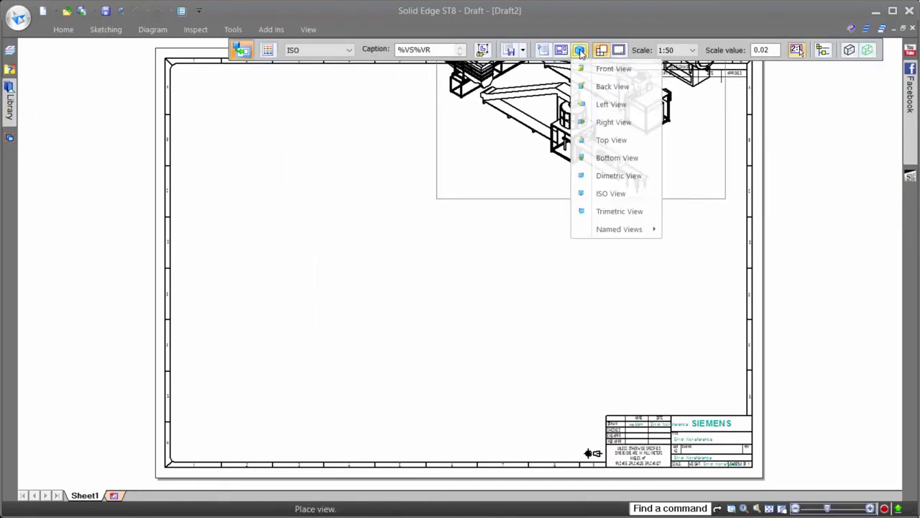
{"action": "left_click", "coordinate": [499, 208]}
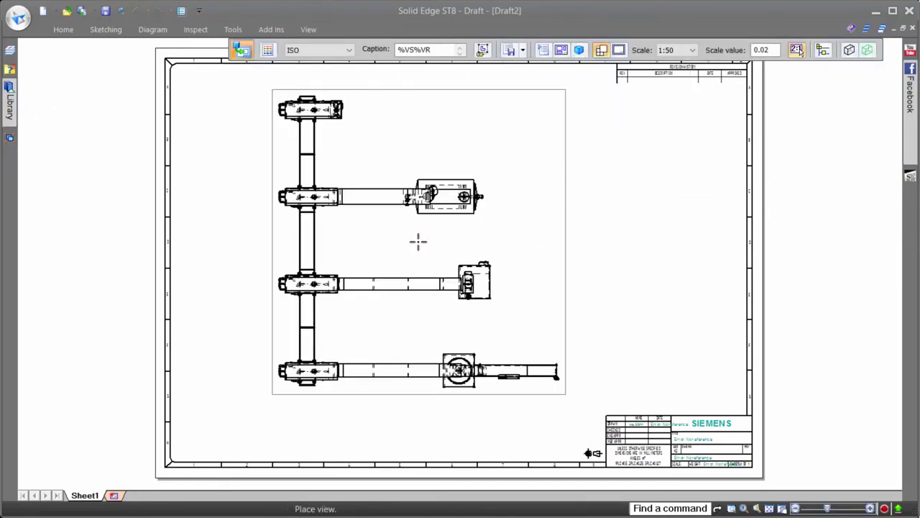
{"action": "left_click", "coordinate": [579, 254]}
{"action": "key", "text": "Escape"}
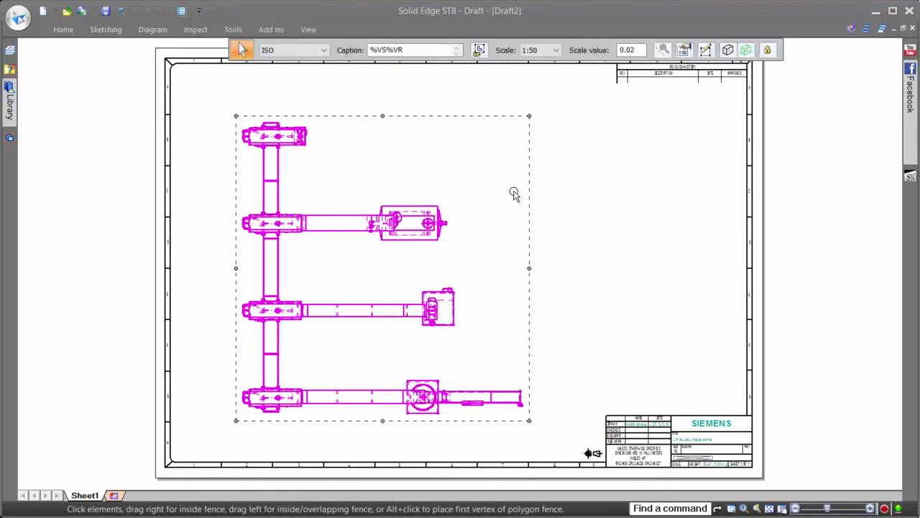
{"action": "left_click", "coordinate": [608, 208]}
{"action": "mouse_move", "coordinate": [608, 208]}
{"action": "right_mouse_down"}
{"action": "mouse_move", "coordinate": [596, 205]}
{"action": "mouse_move", "coordinate": [595, 164]}
{"action": "right_mouse_up"}
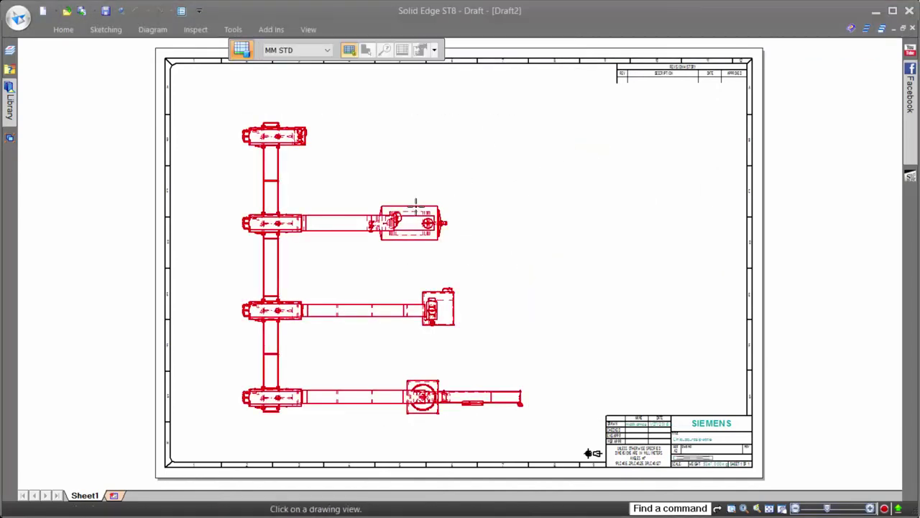
- Place the six-item parts list with numbered item balloons beside the view
{"action": "left_click", "coordinate": [435, 52]}
{"action": "left_click", "coordinate": [515, 150]}
{"action": "scroll", "coordinate": [515, 150], "scroll_direction": "up", "scroll_amount": 2}
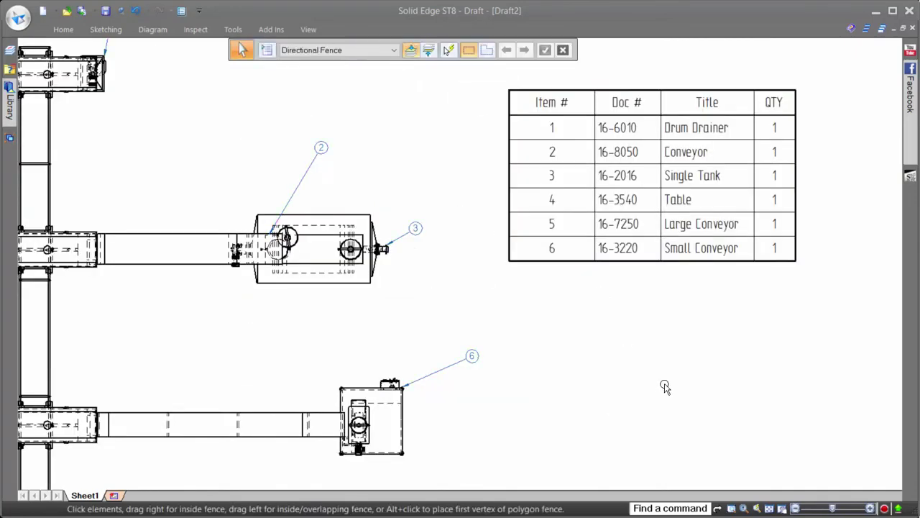
{"action": "right_click_drag", "start_coordinate": [636, 355], "coordinate": [586, 352]}
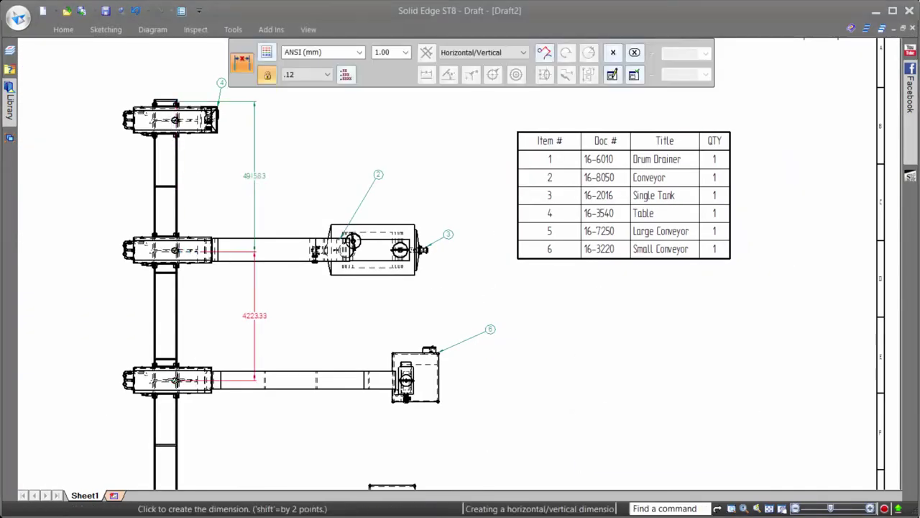
{"action": "scroll", "coordinate": [218, 418], "scroll_direction": "down", "scroll_amount": 1}
{"action": "scroll", "coordinate": [328, 404], "scroll_direction": "up", "scroll_amount": 4}
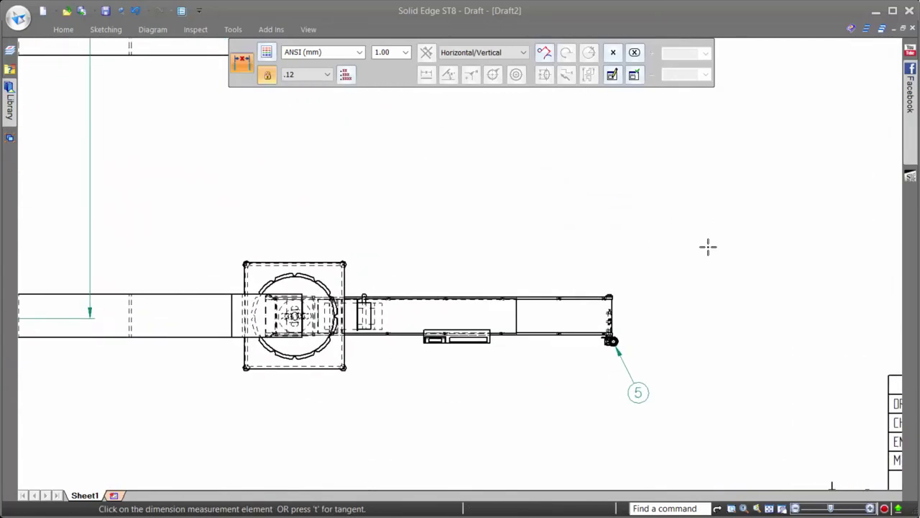
- Dimension the drum with Ø 1200 and R 650, and the square base with 1608
{"action": "key", "text": "Escape"}
{"action": "left_click", "coordinate": [309, 263]}
{"action": "left_click", "coordinate": [367, 191]}
{"action": "left_click", "coordinate": [255, 252]}
{"action": "left_click", "coordinate": [235, 199]}
{"action": "left_click", "coordinate": [221, 302]}
{"action": "left_click", "coordinate": [167, 302]}
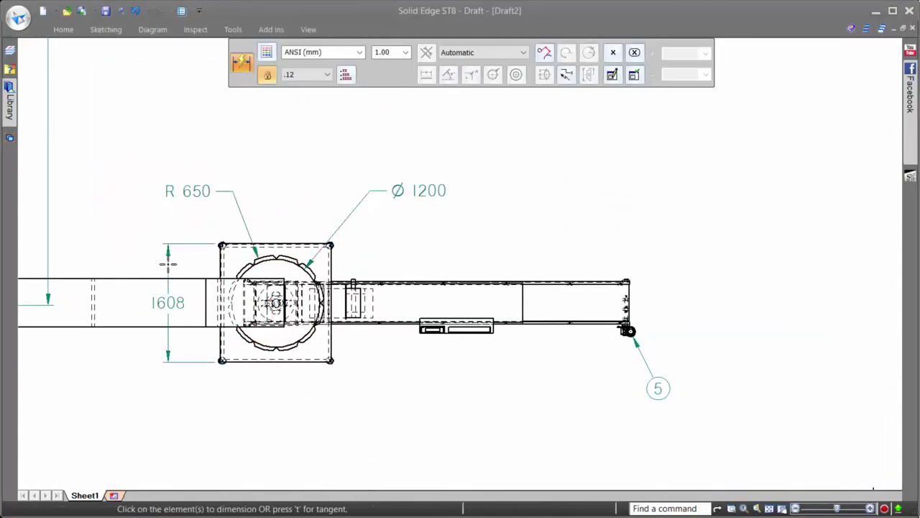